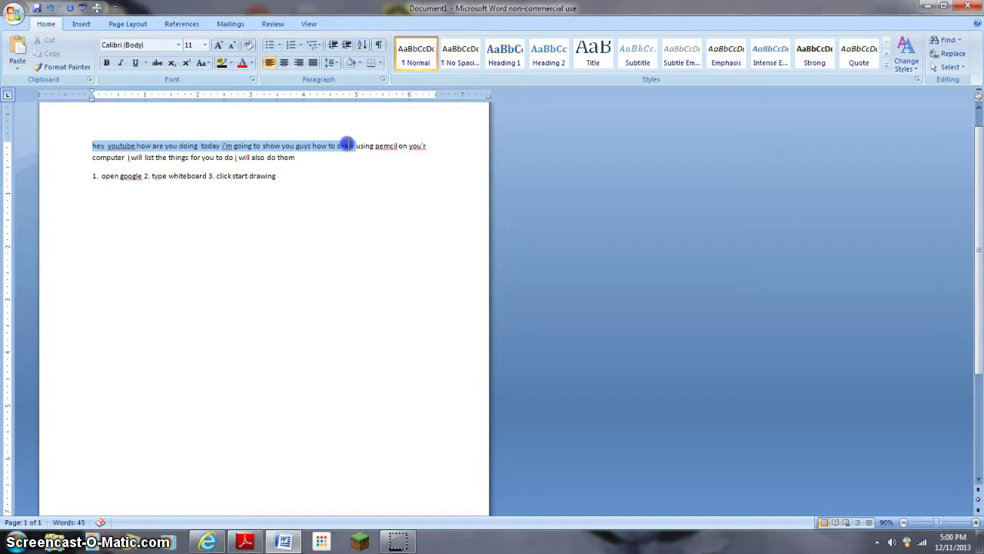
Select the note's intro paragraph and steps list in Word to add step 4, 'start dwaring'
mouse_move(346, 145)
left_mouse_down()
mouse_move(378, 148)
mouse_move(308, 193)
mouse_move(158, 182)
mouse_move(98, 156)
mouse_move(278, 156)
mouse_move(209, 174)
mouse_move(102, 175)
mouse_move(255, 176)
left_mouse_up()
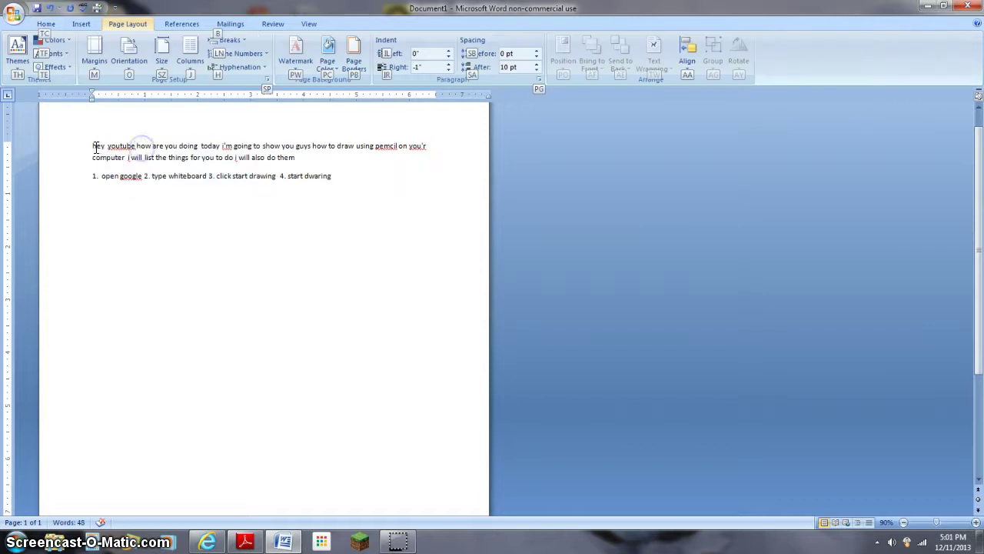
left_click_drag(96, 146, 320, 194)
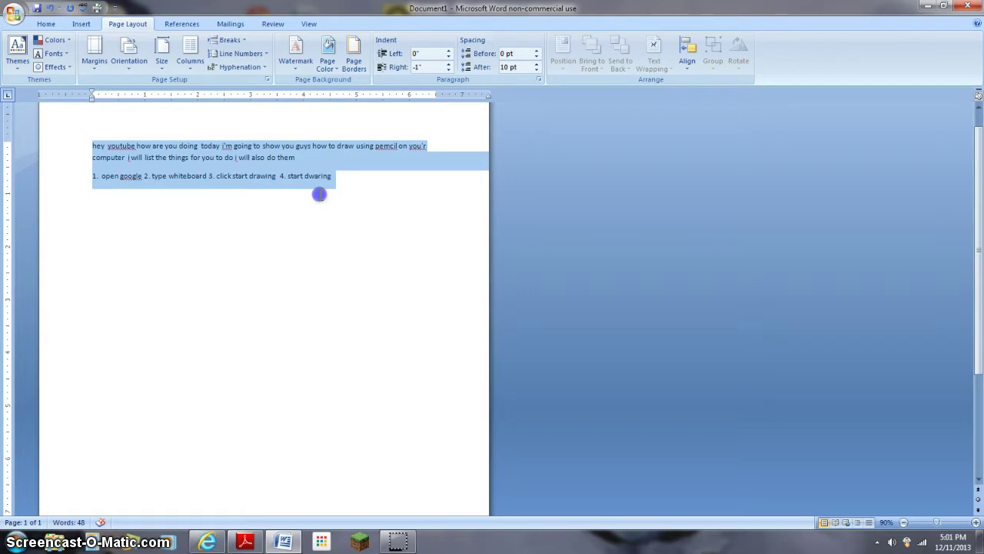
left_click_drag(312, 203, 206, 546)
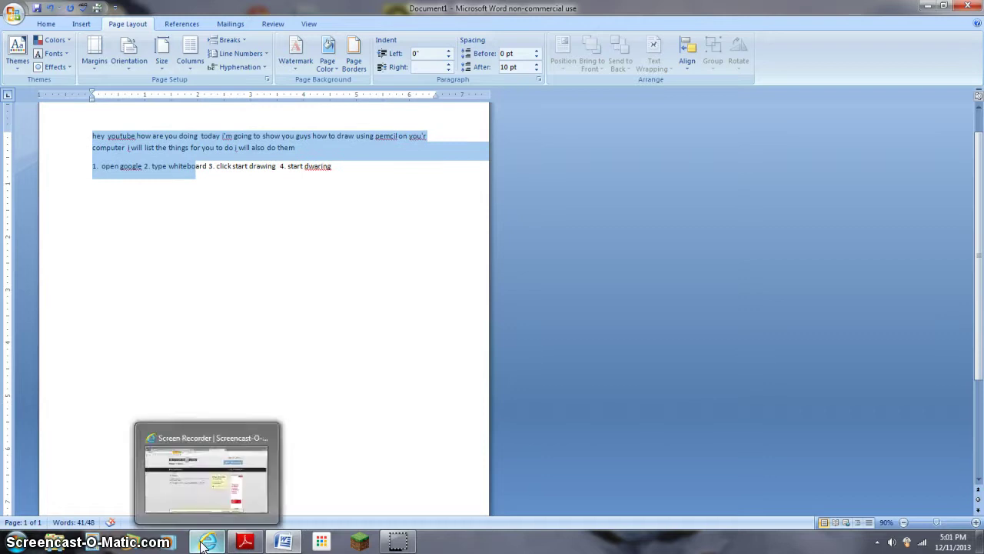
Minimize Internet Explorer and Word, then restore the browser showing the 'screencast o matic' Google results
left_click(206, 545)
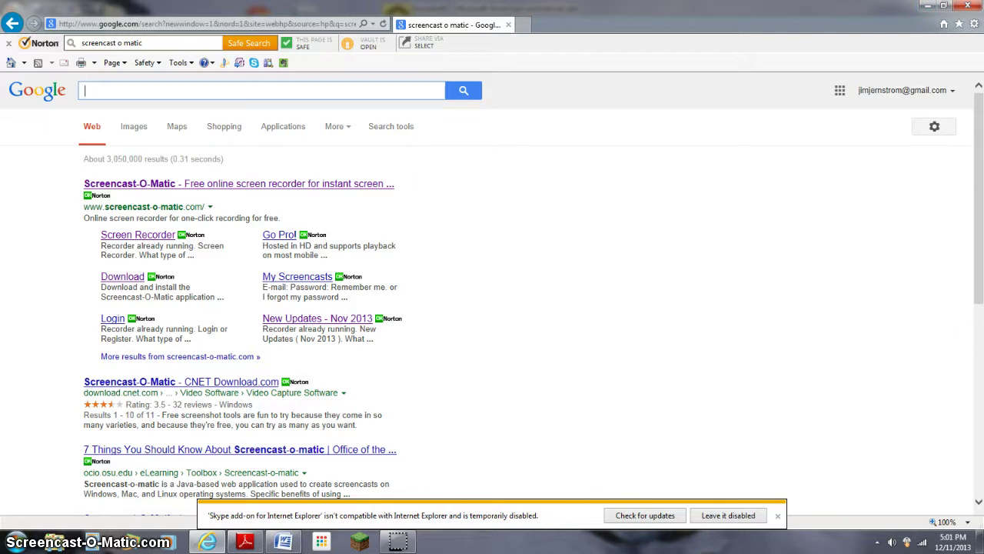
left_click(927, 5)
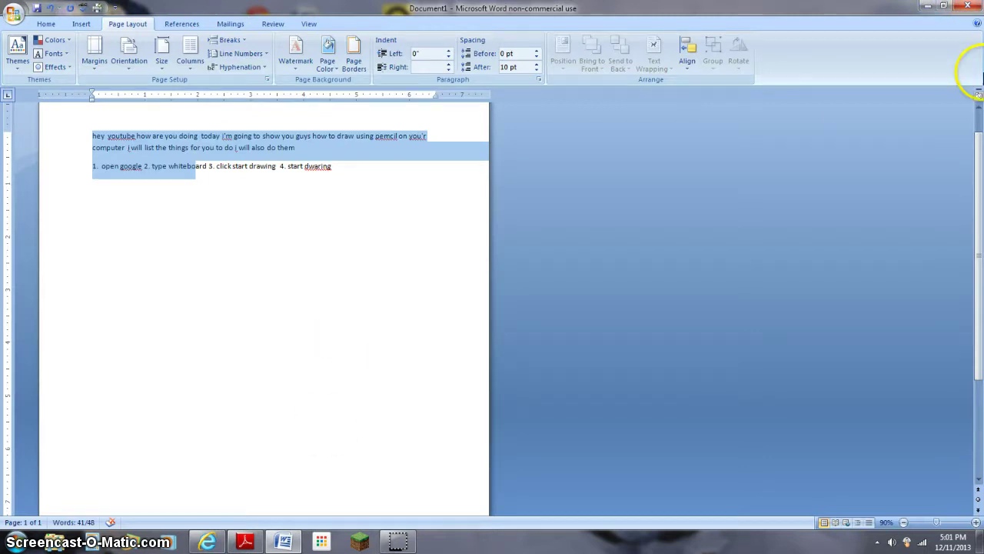
left_click(923, 7)
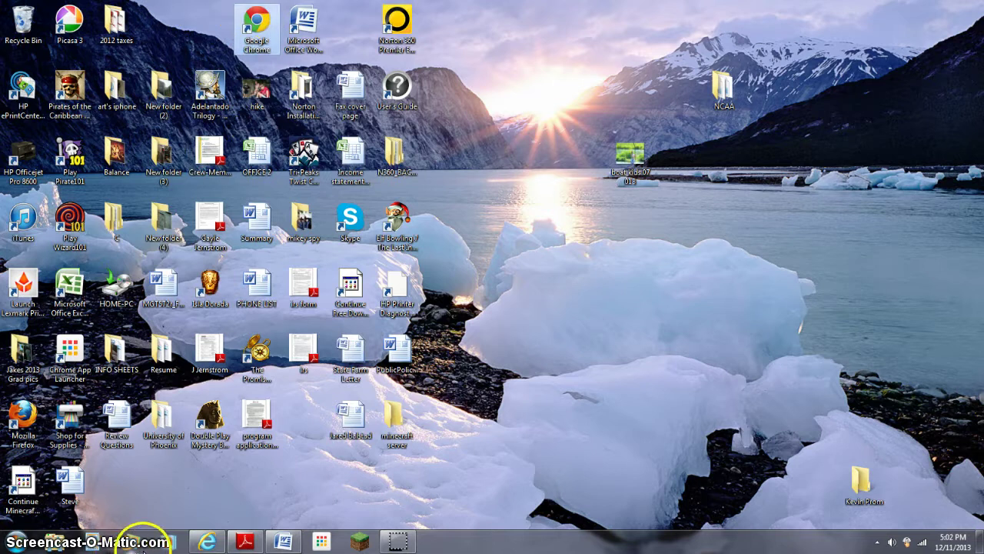
left_click(206, 540)
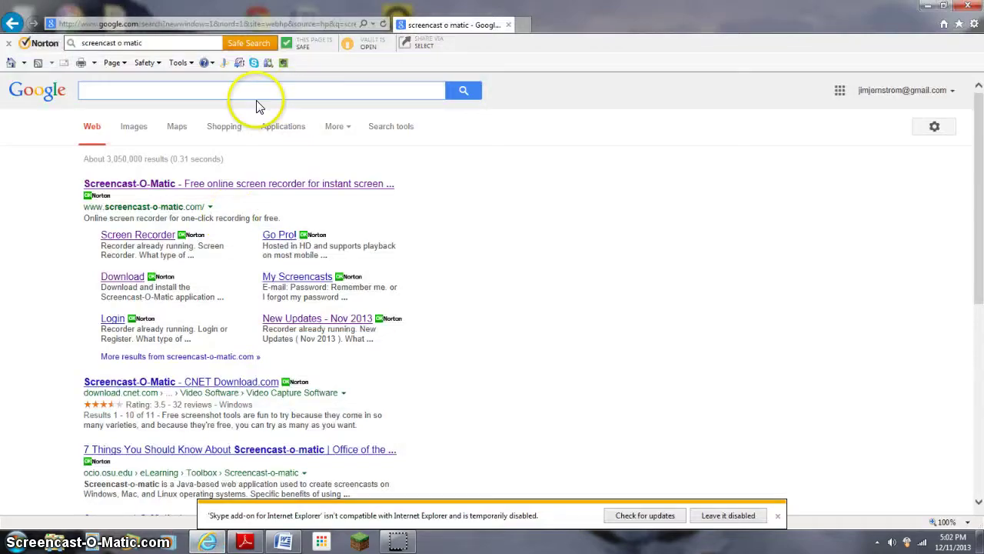
mouse_move(244, 543)
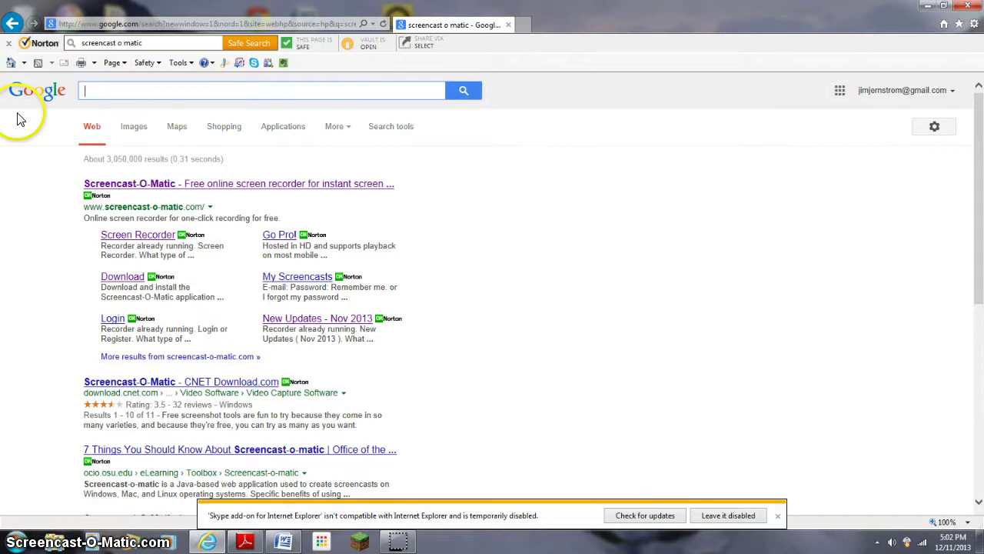
Search Google for 'whiteboard' and open the awwapp.com Whiteboard result
type("white")
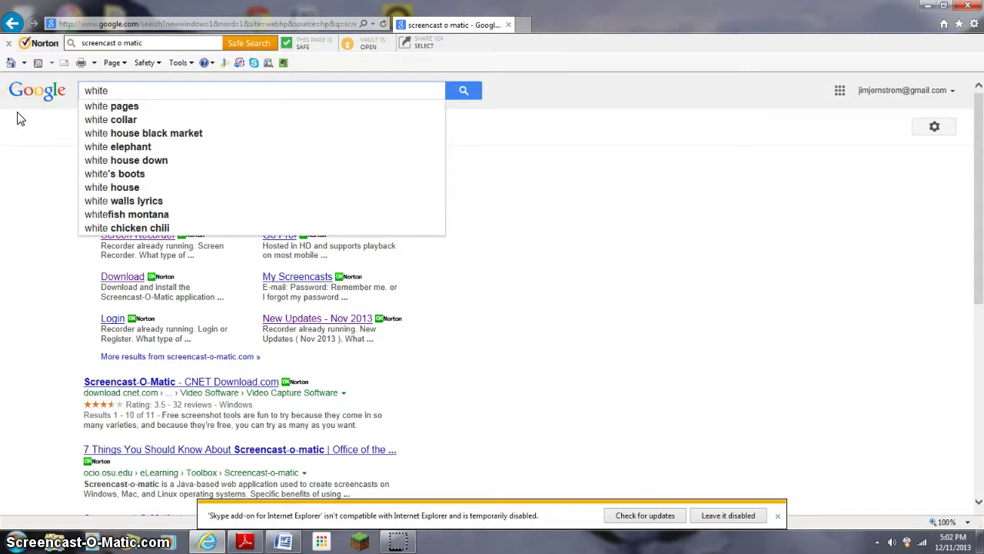
type("board")
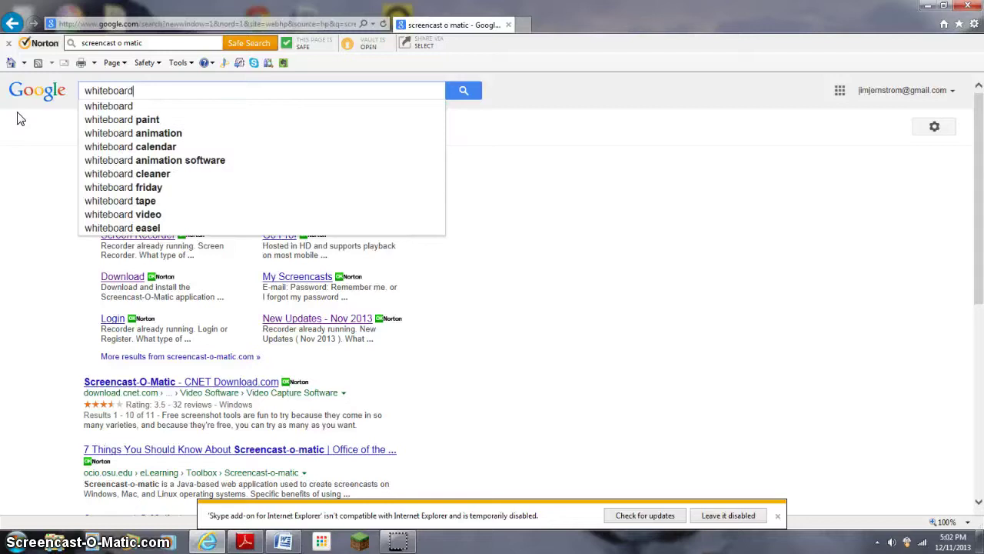
key("Return")
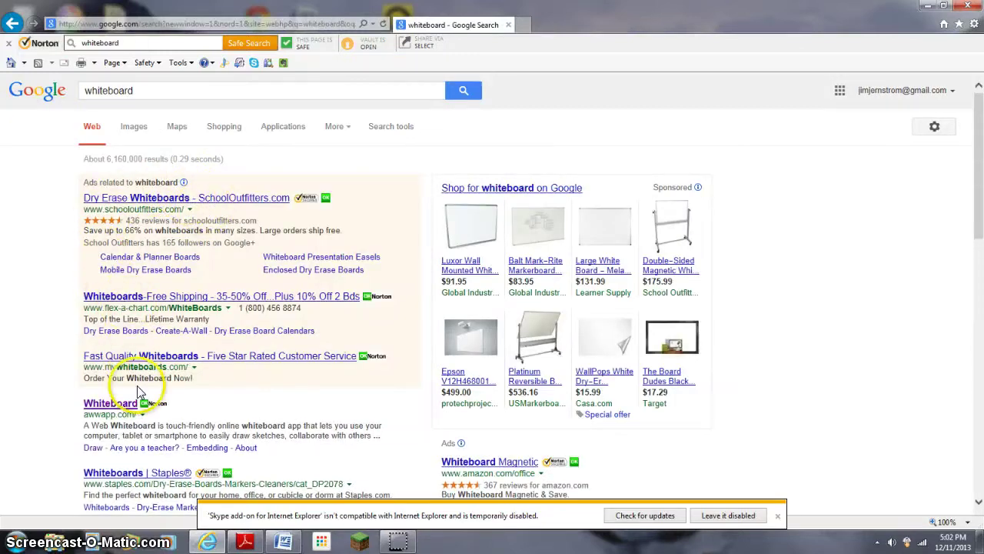
left_click(96, 403)
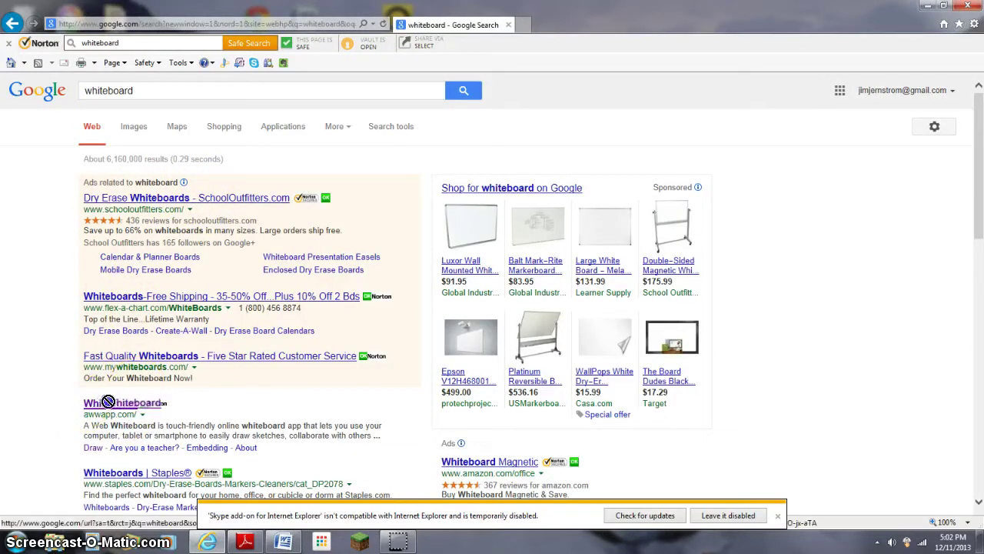
mouse_move(68, 406)
left_mouse_down()
mouse_move(108, 386)
mouse_move(83, 404)
mouse_move(98, 419)
mouse_move(154, 406)
mouse_move(123, 423)
mouse_move(61, 411)
left_mouse_up()
left_click(31, 392)
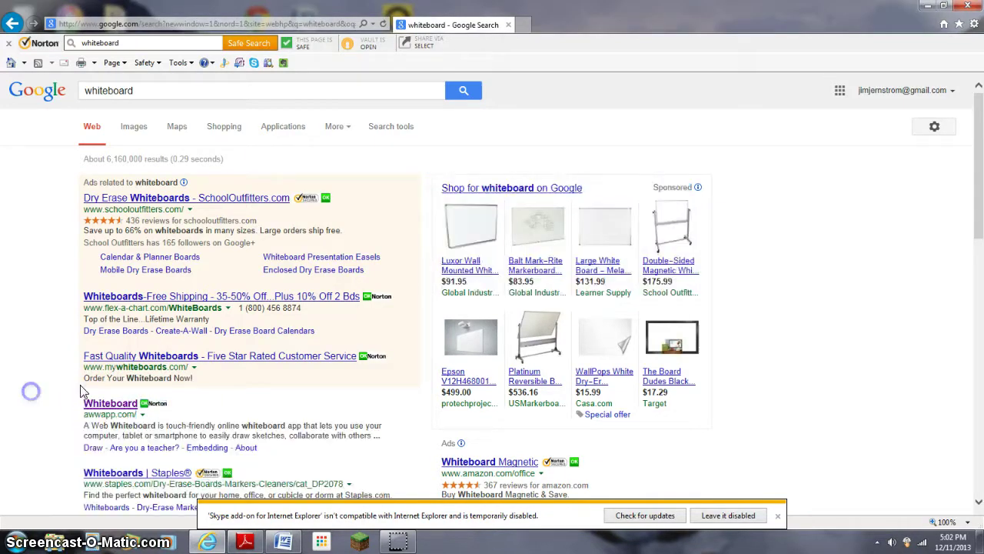
Start a new awwapp.com drawing canvas and draw a test curve with the finest pencil tip
left_click(120, 406)
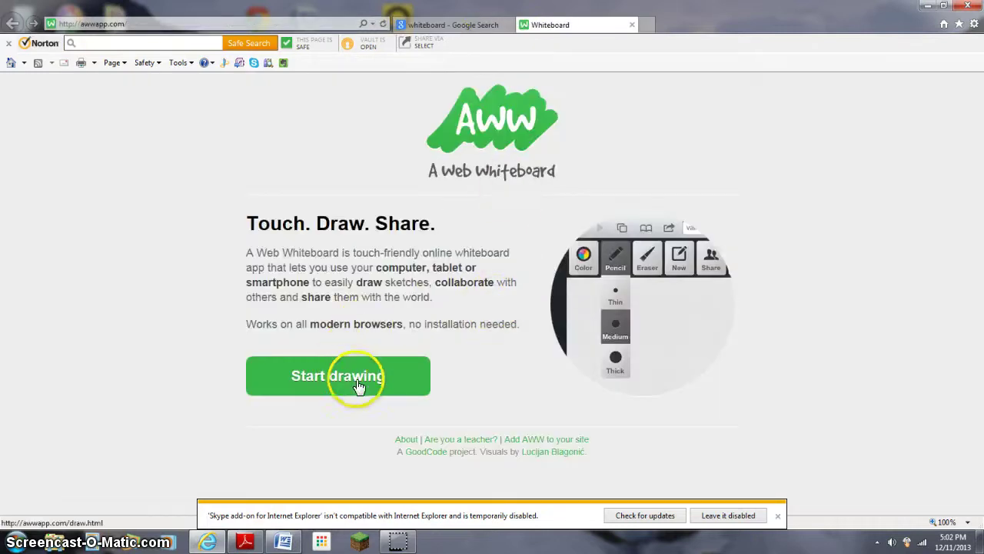
left_click(357, 386)
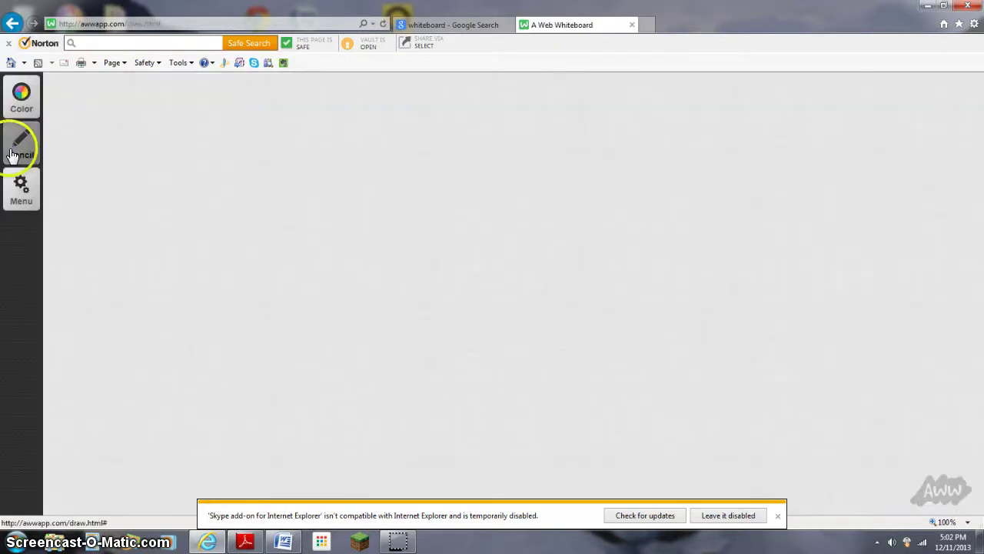
left_click(21, 138)
left_click(59, 154)
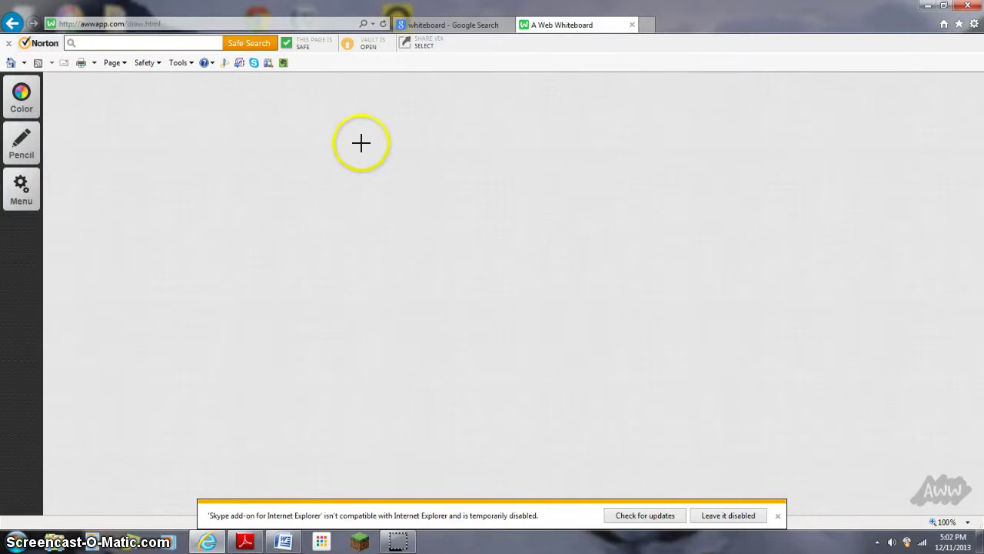
mouse_move(360, 142)
left_mouse_down()
mouse_move(470, 266)
mouse_move(343, 116)
left_mouse_up()
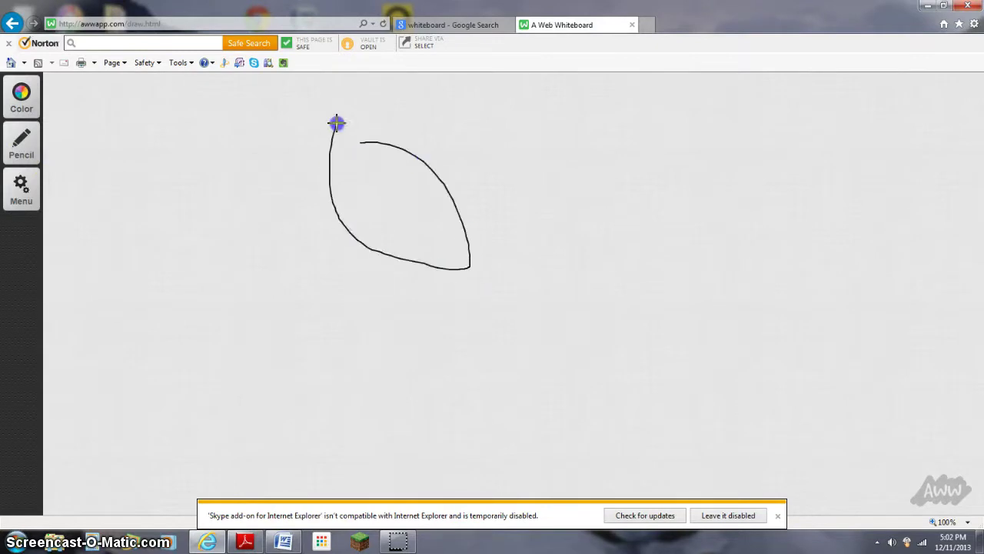
Clear the test curve, draw a small D, then request clearing the canvas again
left_click(22, 198)
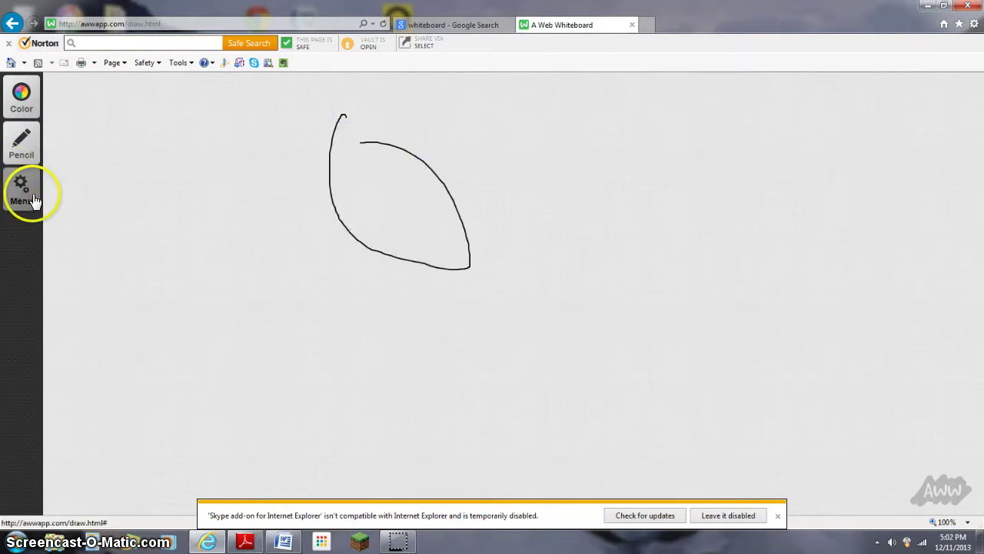
left_click(56, 201)
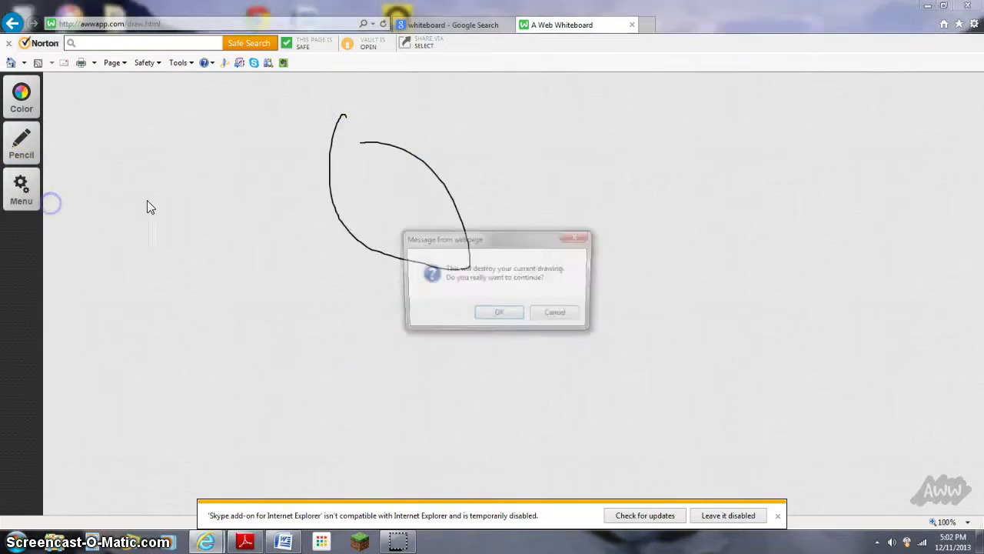
left_click(499, 315)
mouse_move(399, 148)
left_mouse_down()
mouse_move(411, 189)
mouse_move(403, 161)
left_mouse_up()
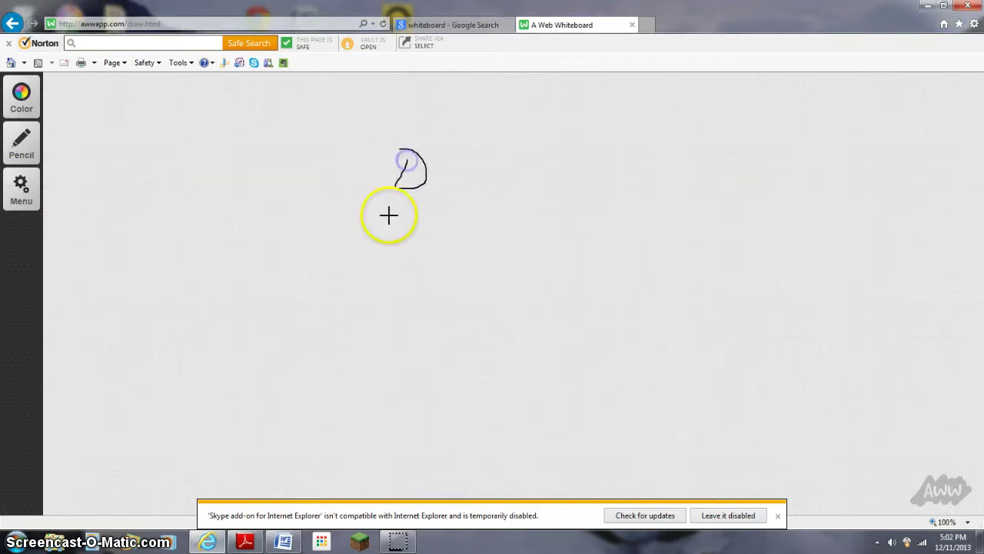
left_click(22, 187)
left_click(59, 197)
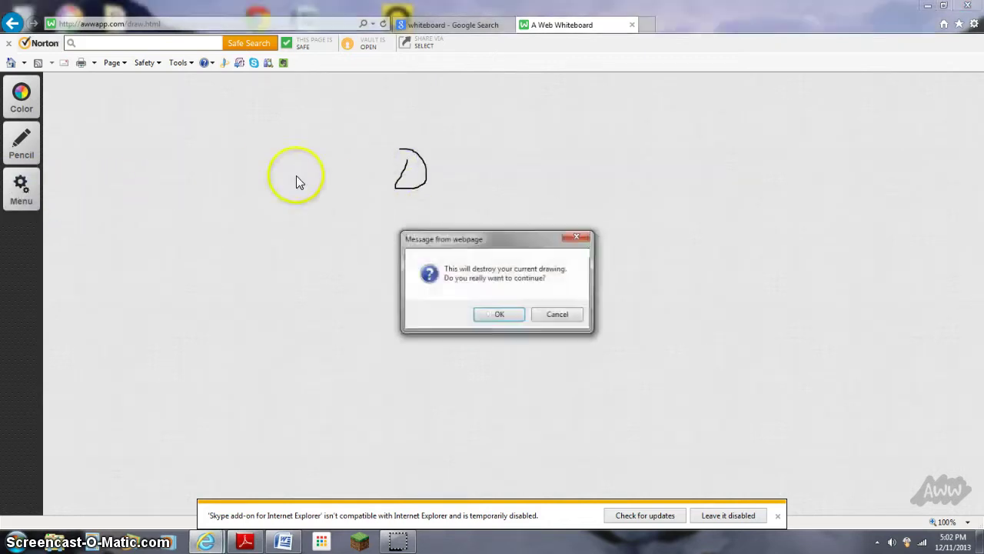
Confirm wiping the D, then sketch a stick figure's head, body and foot
left_click(505, 315)
mouse_move(332, 177)
left_mouse_down()
mouse_move(369, 198)
mouse_move(335, 311)
left_mouse_up()
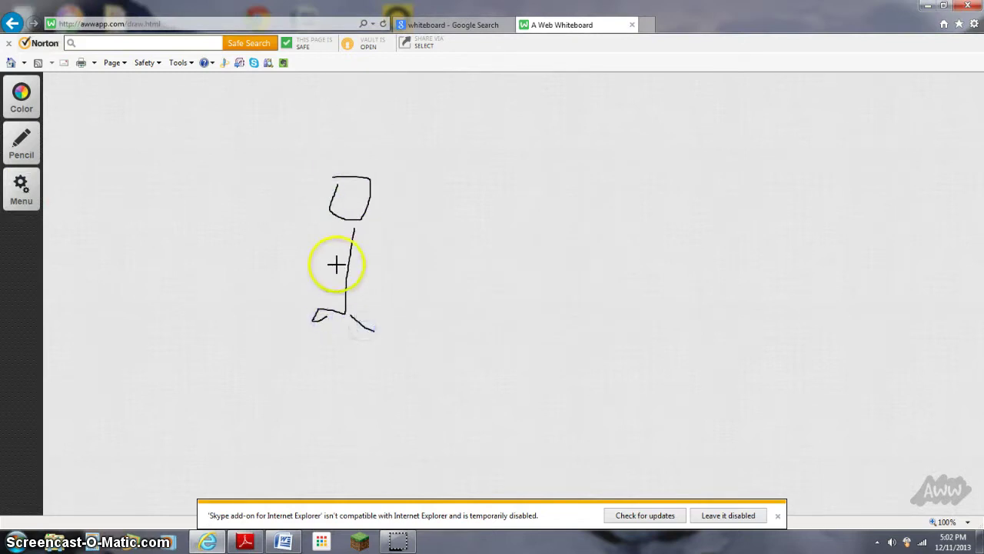
left_click_drag(332, 263, 311, 262)
left_click(360, 268)
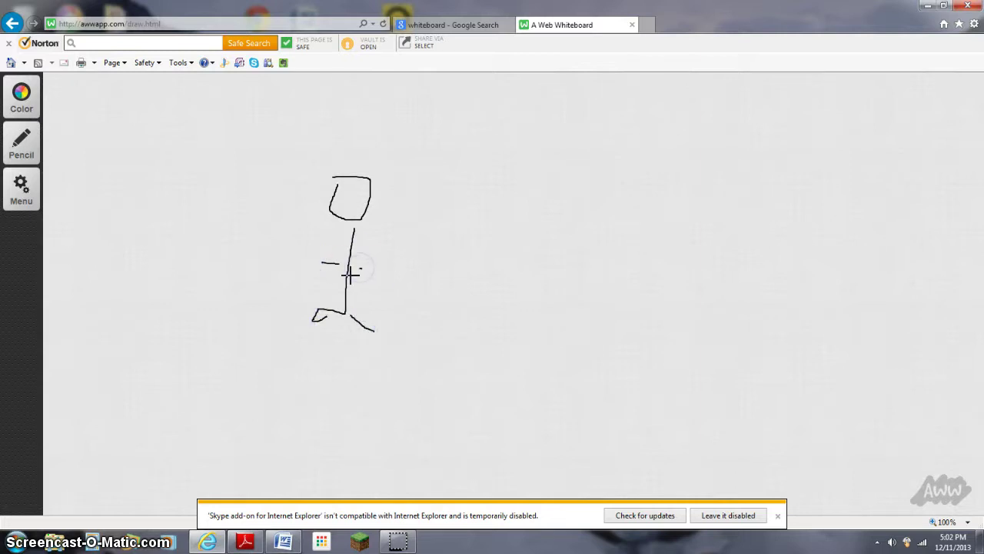
left_click(359, 270)
Dot two eyes in the head, draw a long line arcing off the right edge, and add face marks
left_click(346, 193)
left_click(365, 190)
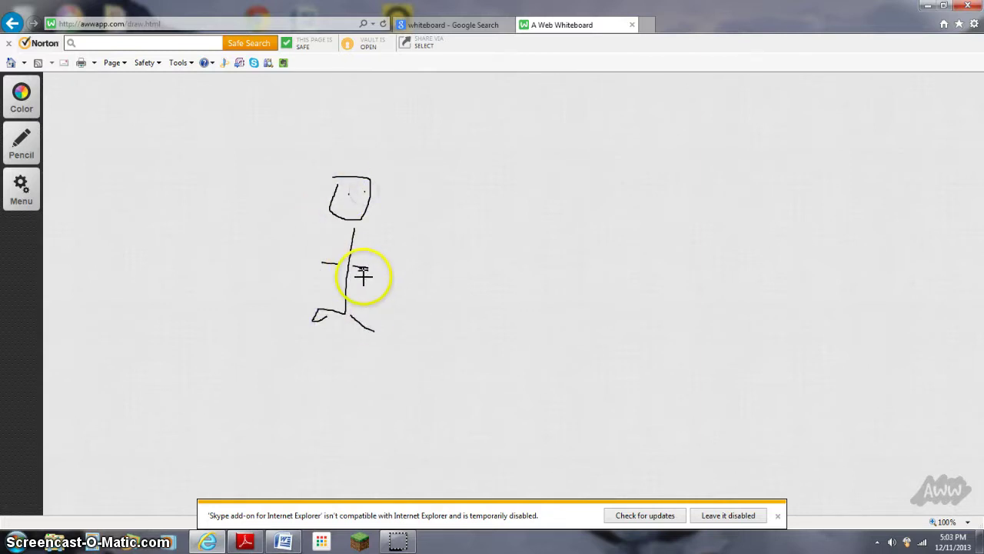
left_click(369, 266)
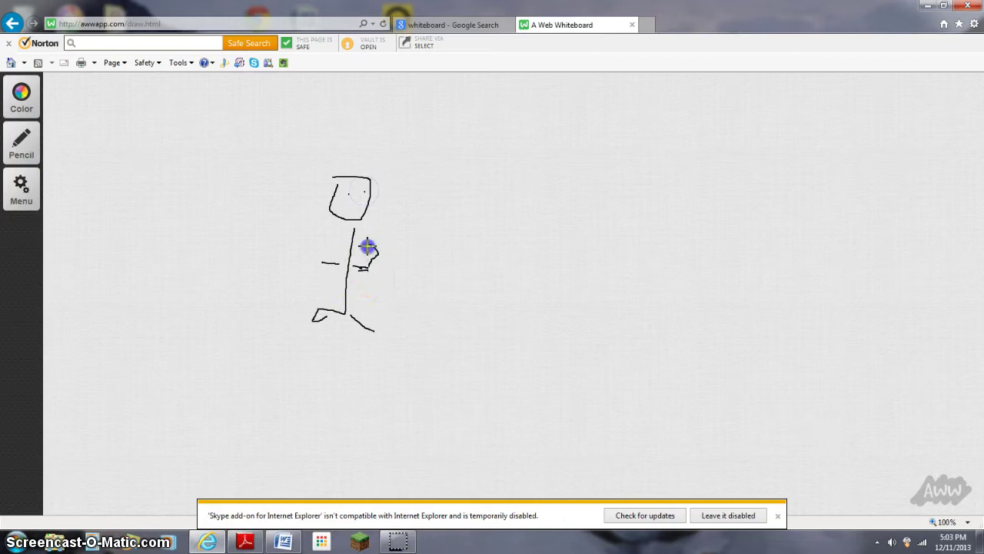
mouse_move(374, 247)
left_mouse_down()
mouse_move(391, 257)
mouse_move(377, 256)
mouse_move(488, 147)
mouse_move(679, 198)
mouse_move(980, 511)
left_mouse_up()
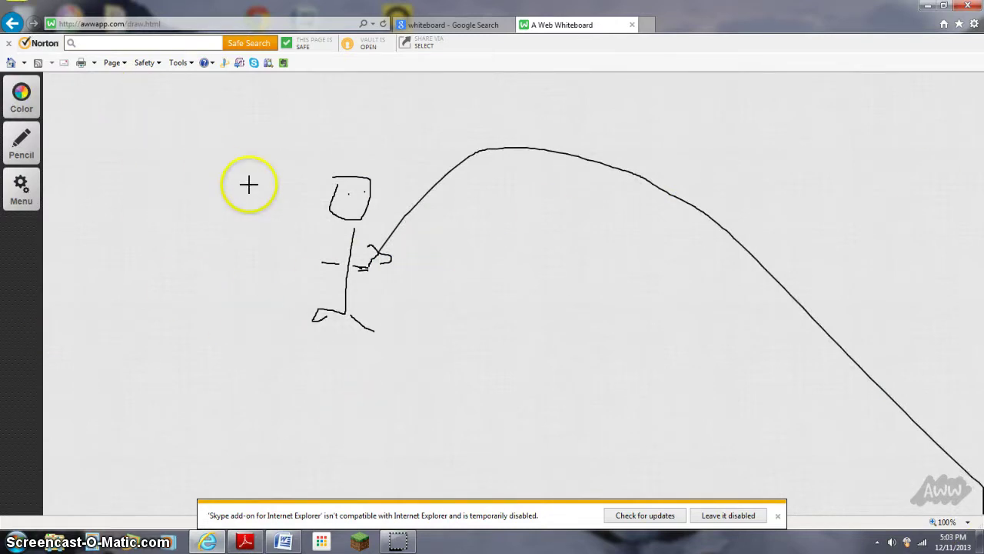
left_click(343, 202)
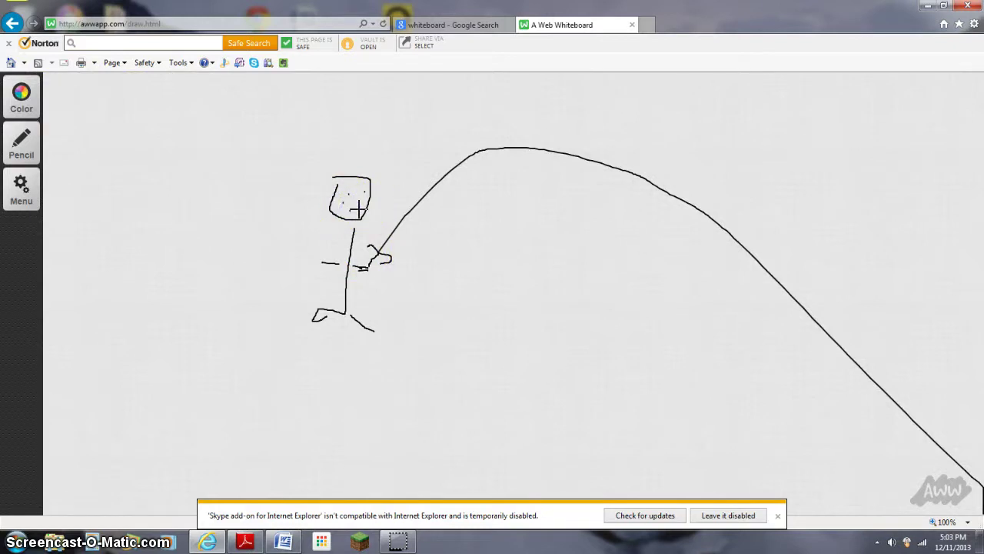
left_click_drag(349, 195, 352, 198)
left_click(355, 197)
Close the Internet Explorer whiteboard, launch Chrome, and search Bing for 'whiteboard'
left_click(966, 6)
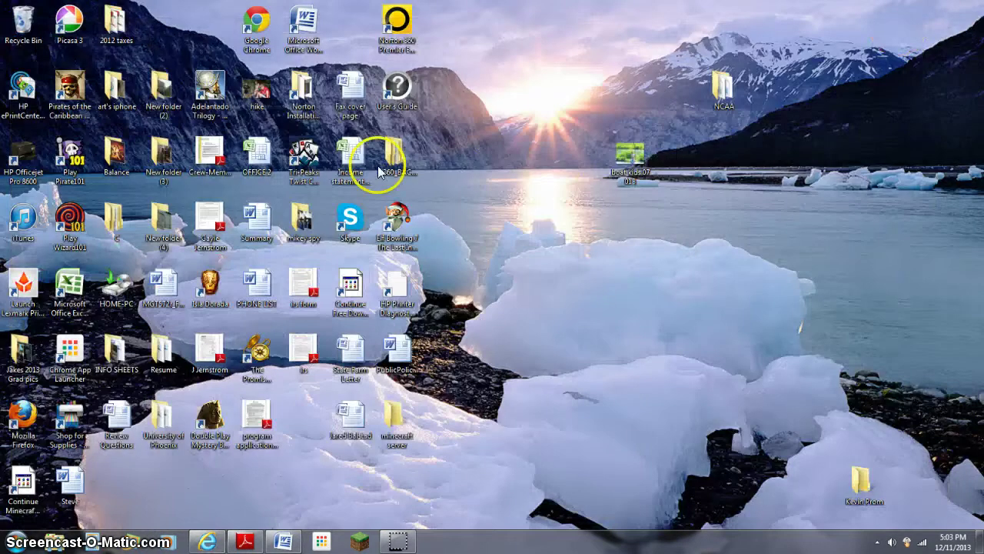
double_click(259, 35)
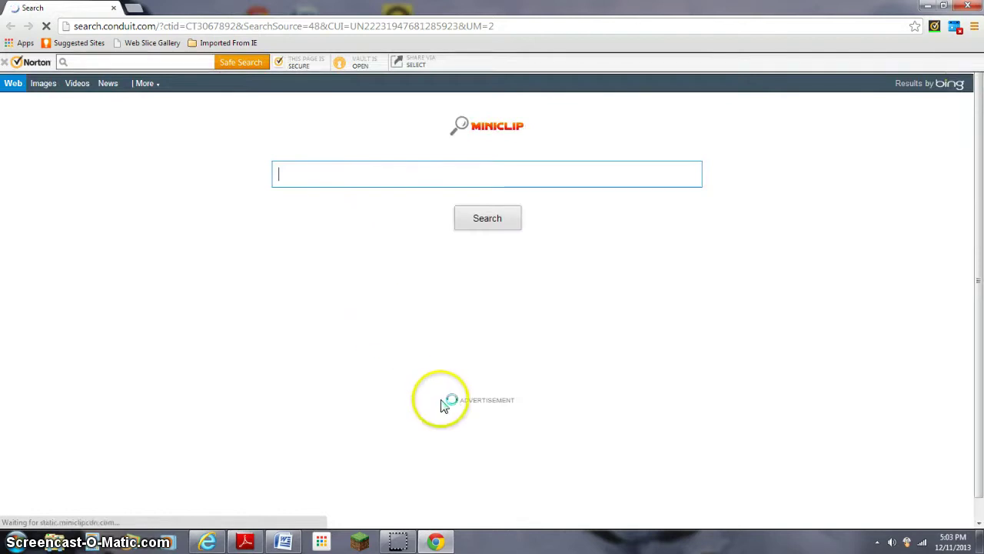
type("whit")
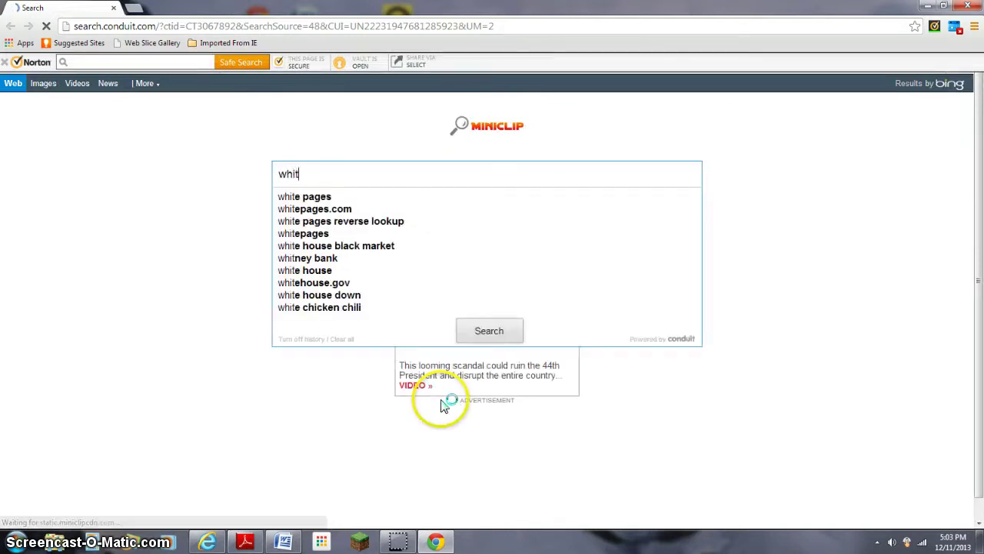
type("e")
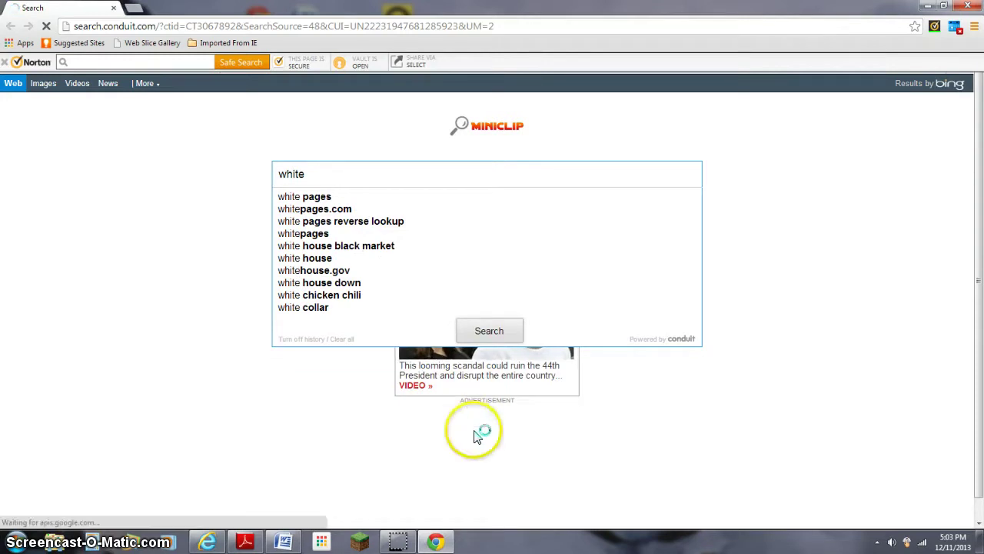
left_click(330, 169)
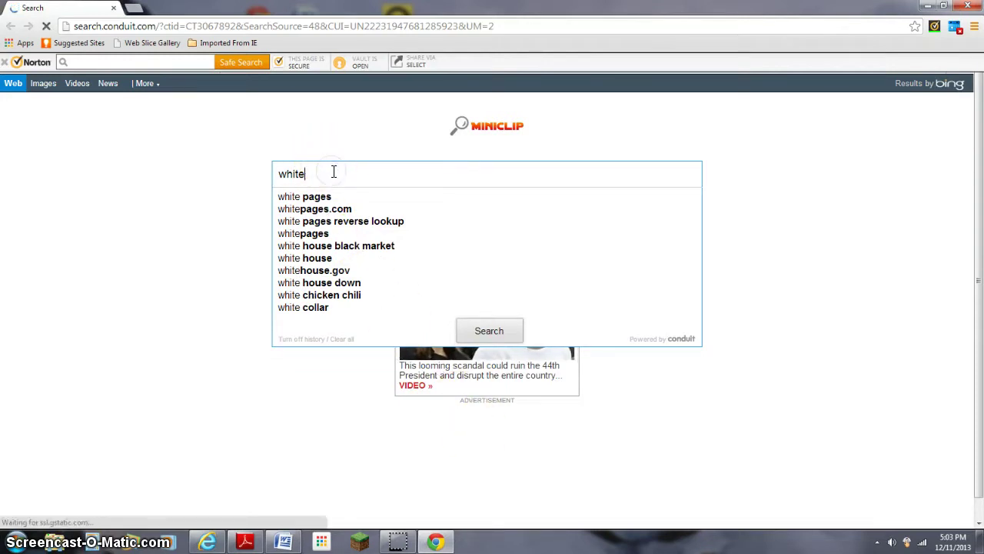
type("b")
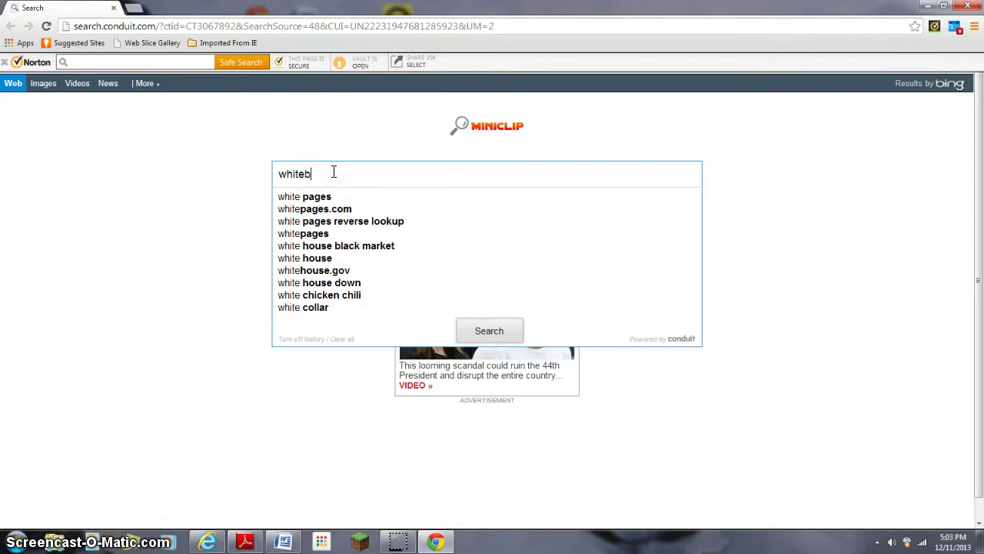
type("oard")
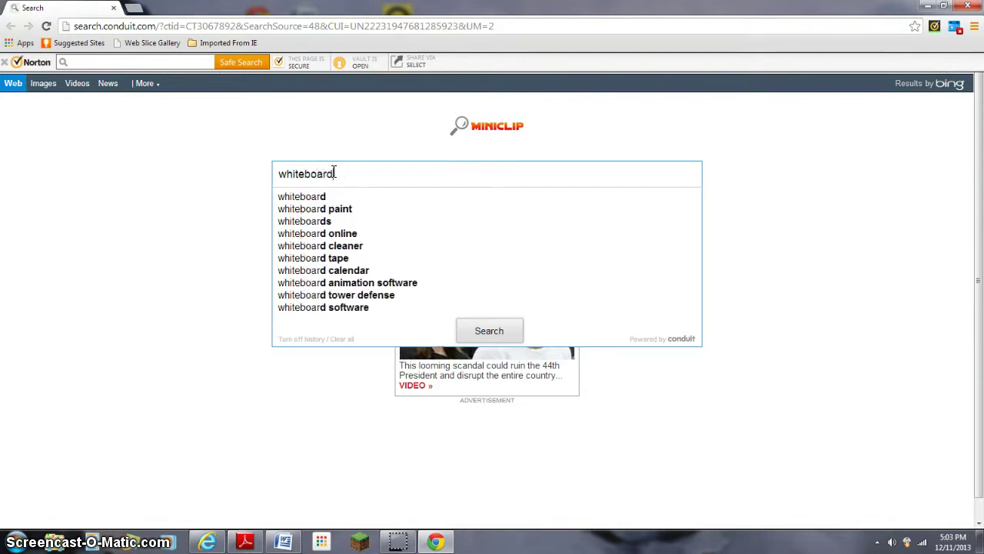
left_click(296, 195)
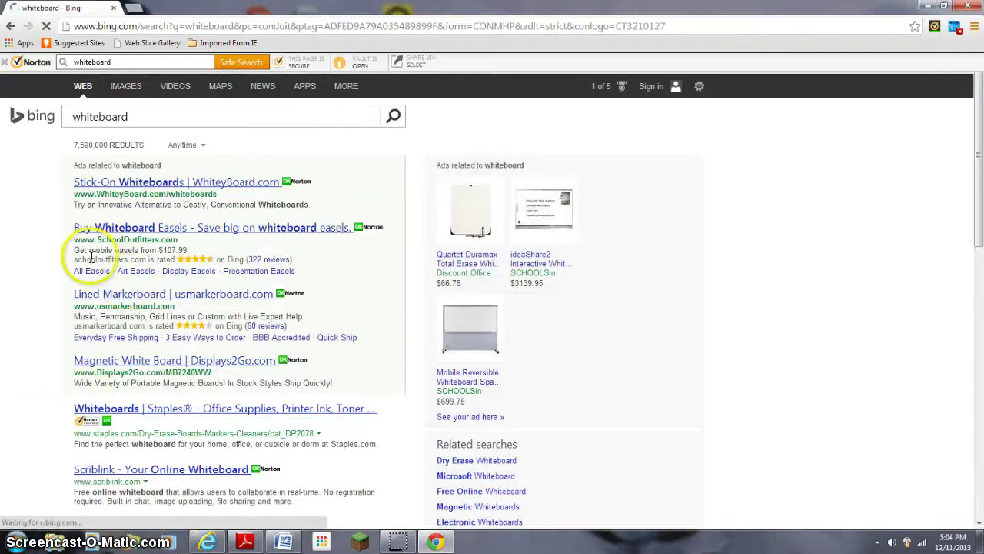
scroll(235, 398, "down", 3)
scroll(235, 399, "down", 1)
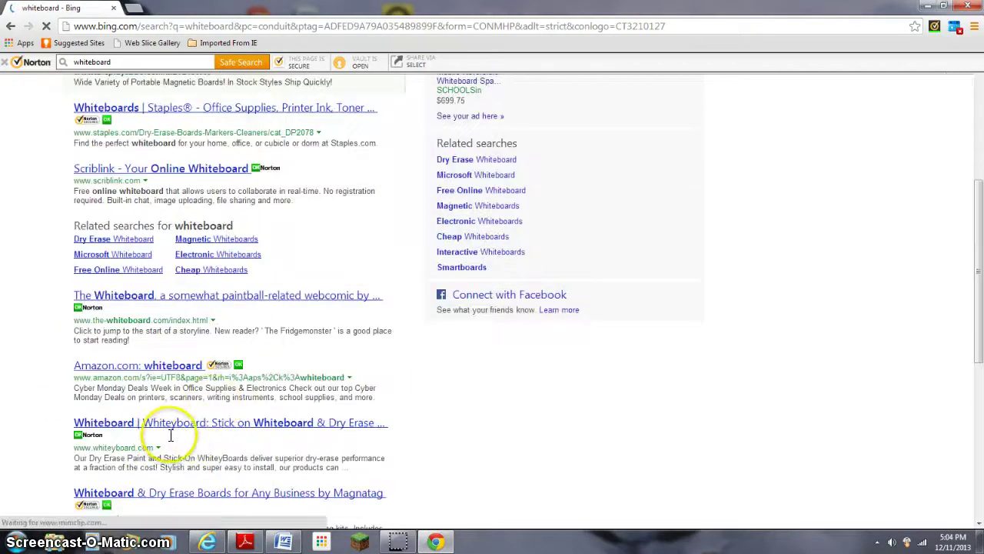
scroll(167, 401, "up", 4)
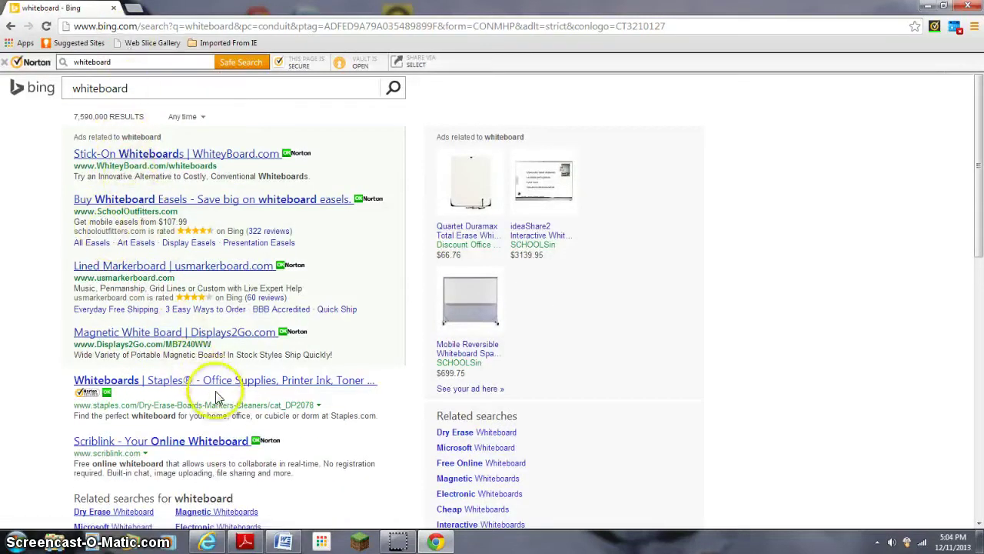
Open the 'Scriblink - Your Online Whiteboard' result and wait on its Loading Your Whiteboard page
left_click(174, 443)
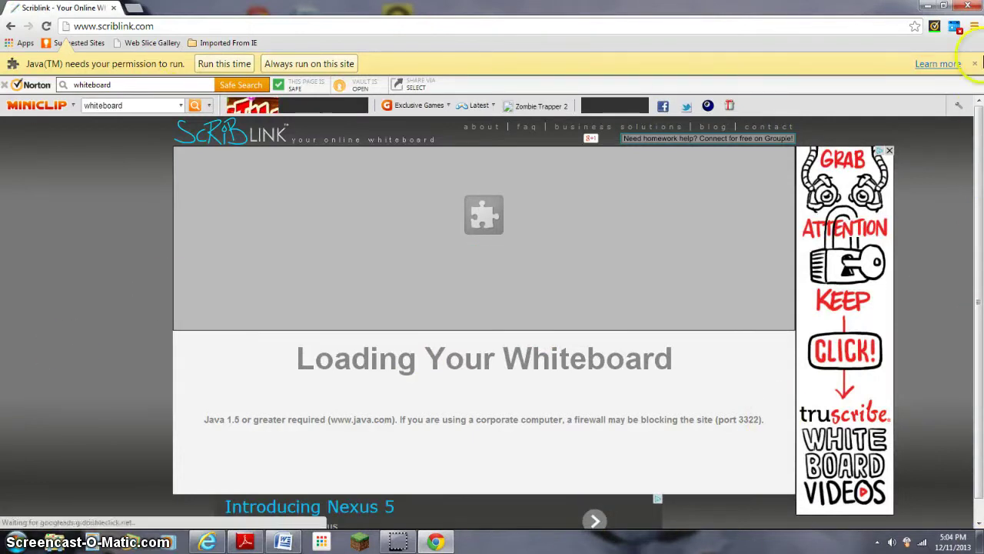
mouse_move(283, 541)
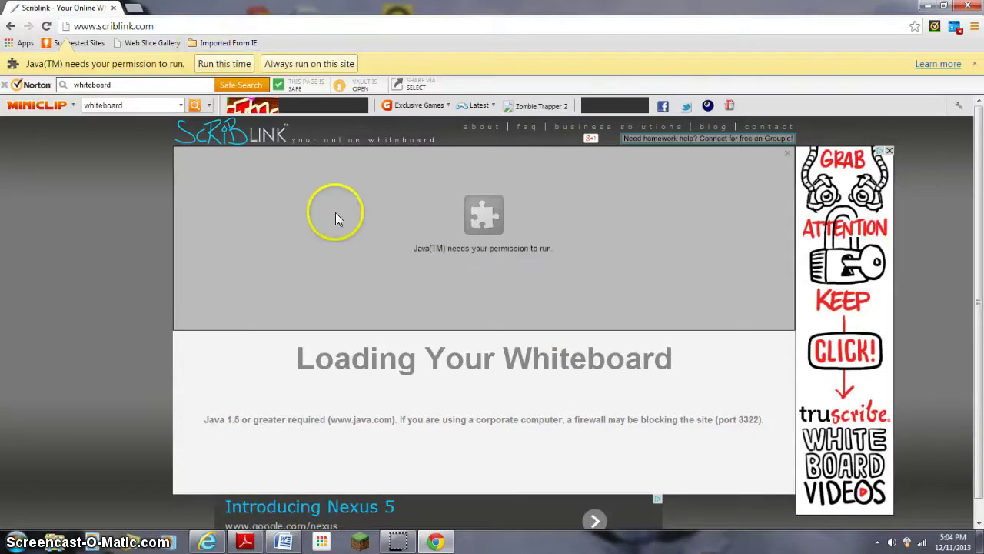
scroll(336, 212, "down", 1)
scroll(345, 209, "up", 1)
scroll(344, 209, "down", 1)
scroll(344, 206, "up", 1)
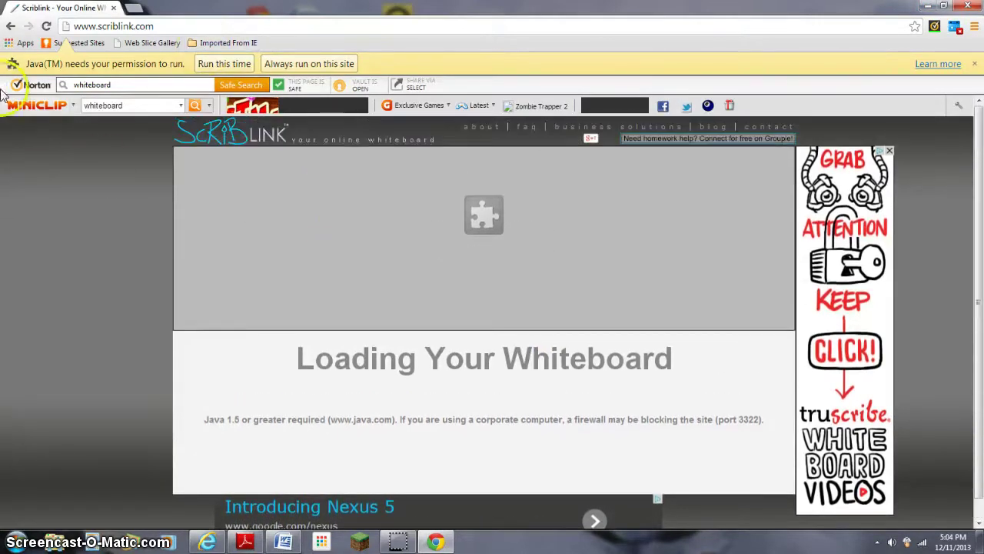
Go back to the Bing results, open the awwapp.com Whiteboard in Chrome, and start a new board
left_click(8, 27)
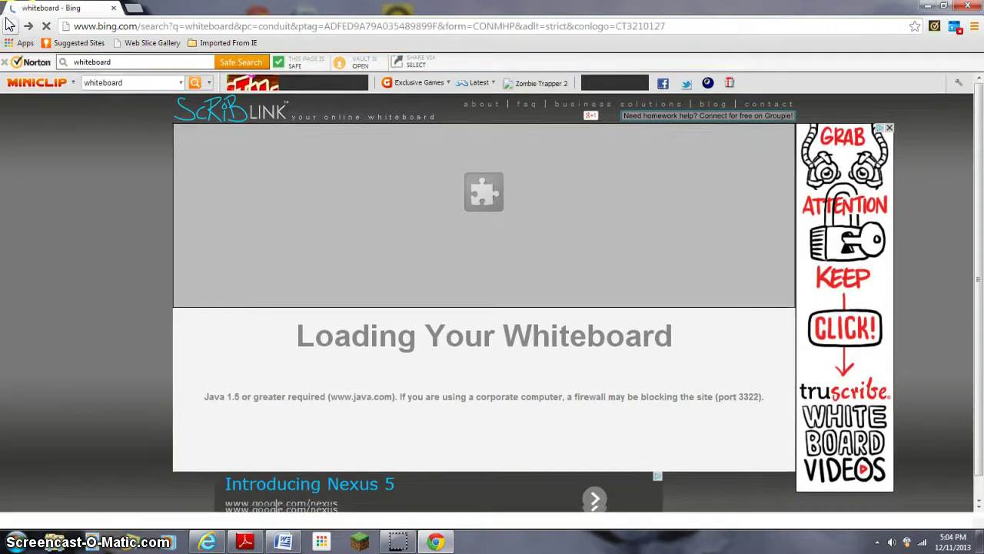
scroll(242, 394, "down", 10)
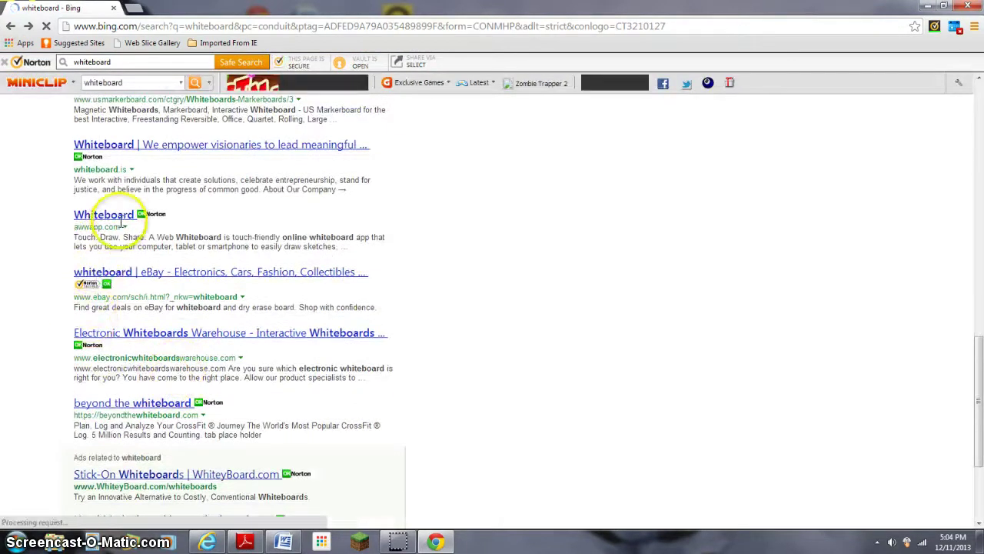
left_click(123, 220)
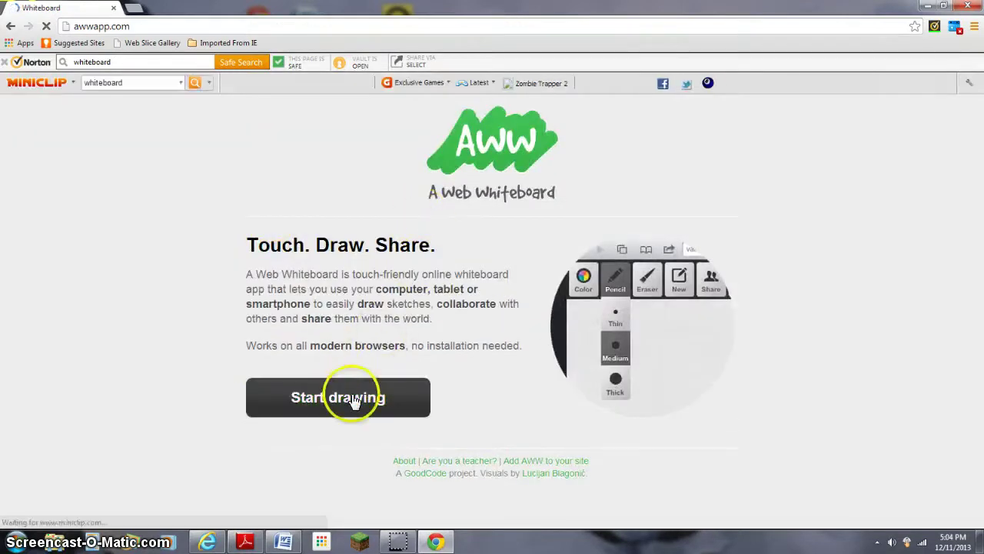
left_click(361, 398)
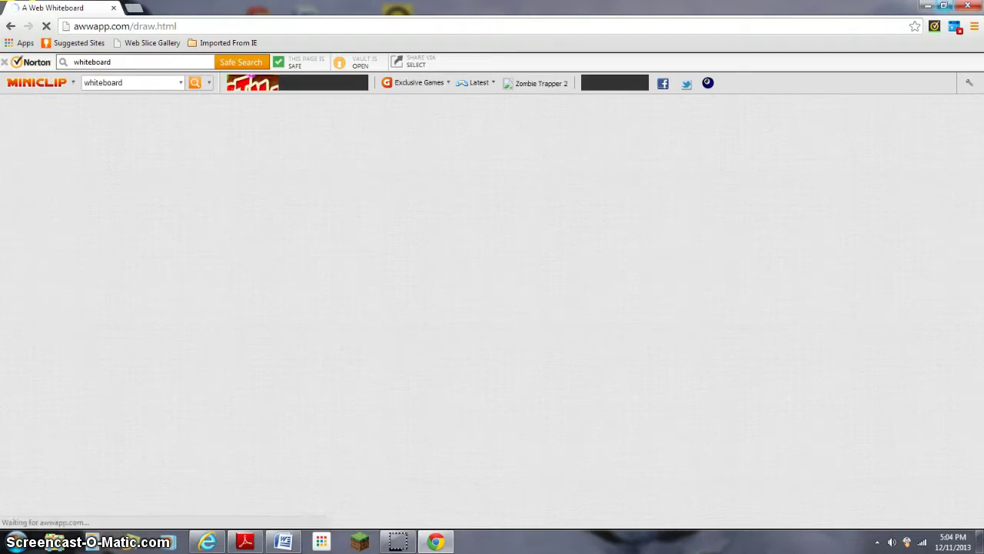
Switch to the Internet Explorer whiteboard and clear the stick-figure drawing from the canvas
left_click(190, 542)
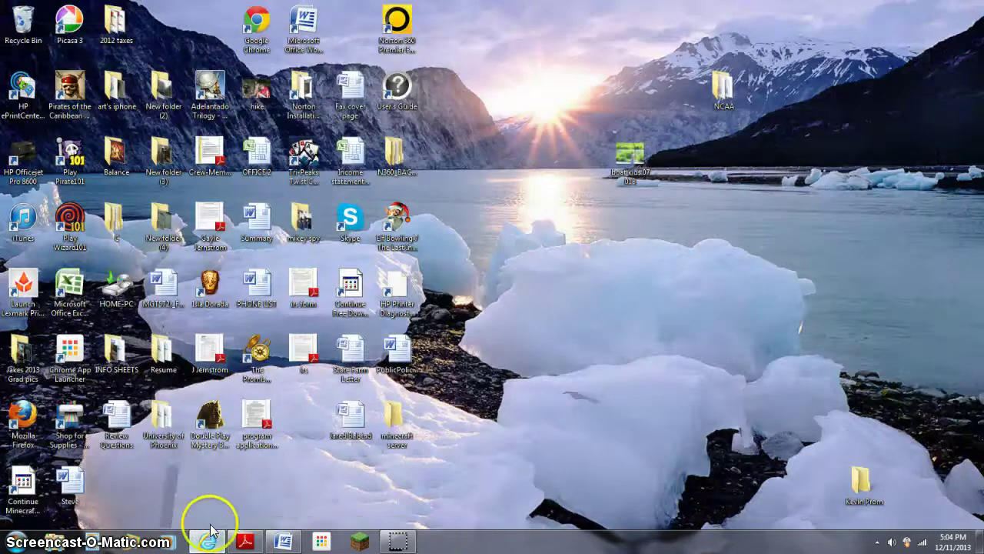
left_click(207, 540)
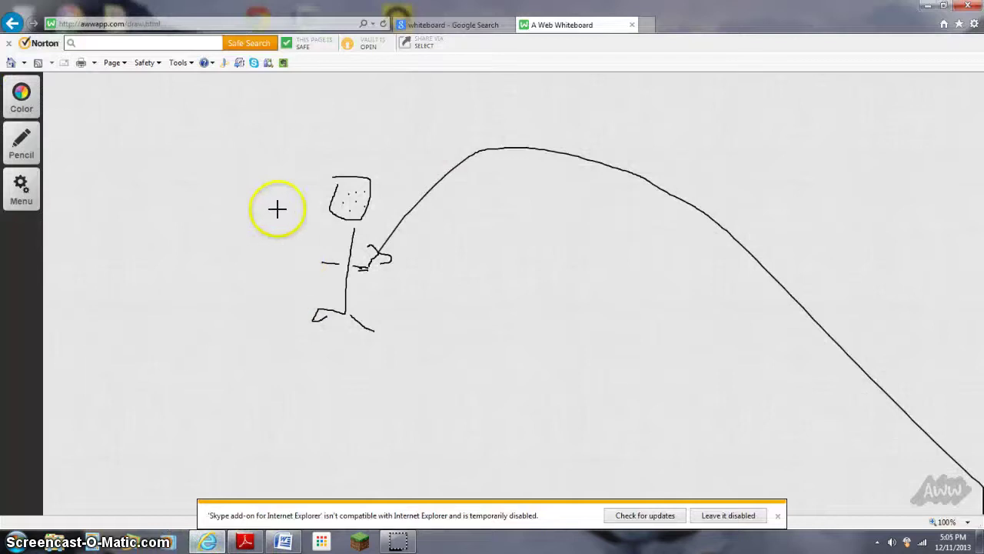
left_click(14, 196)
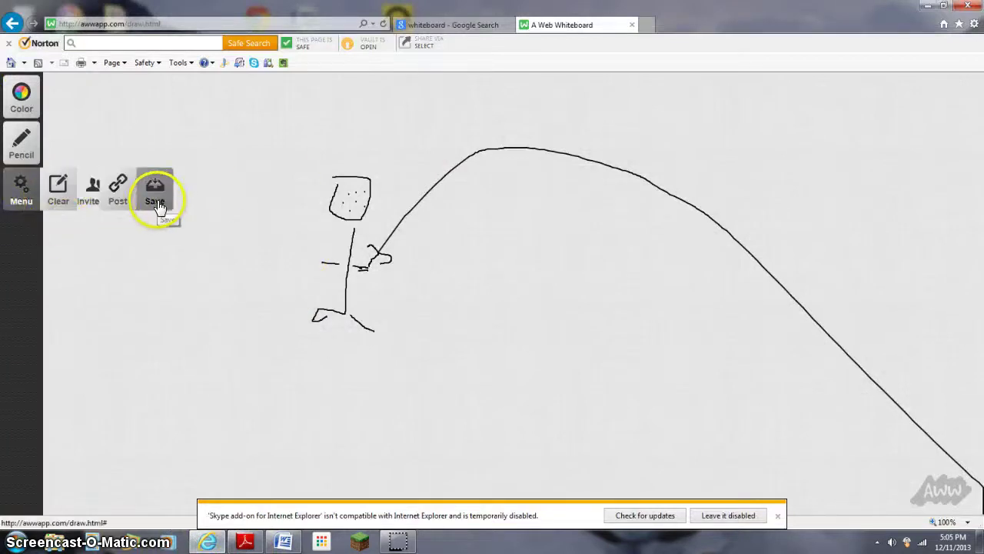
left_click(52, 210)
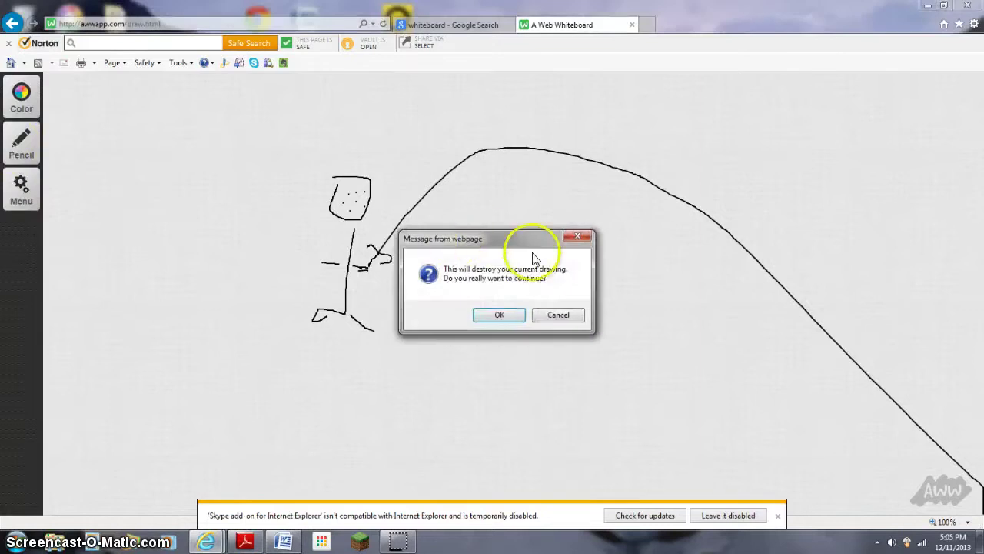
left_click(499, 315)
Draw a test loop with the thin pencil, then erase it with the Eraser tool
left_click(25, 145)
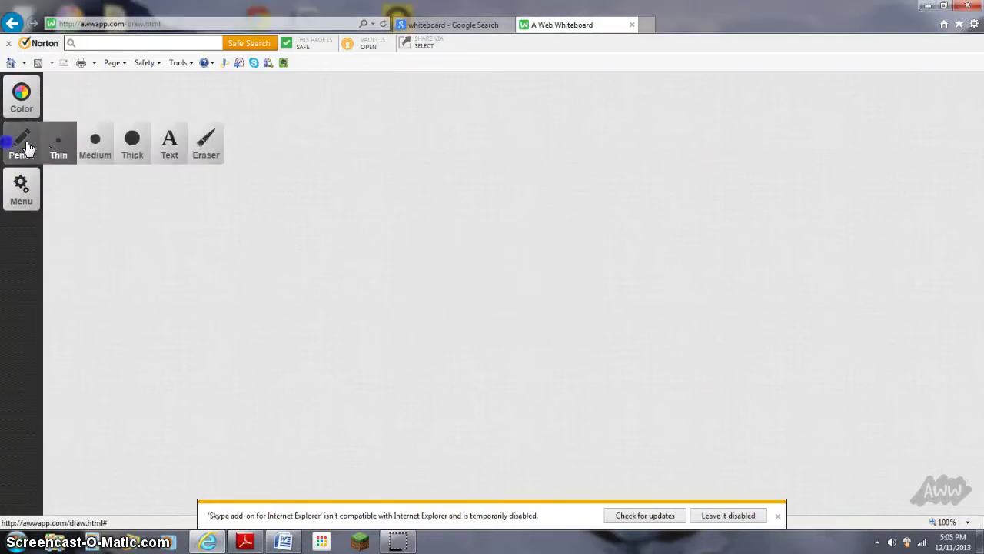
left_click(60, 150)
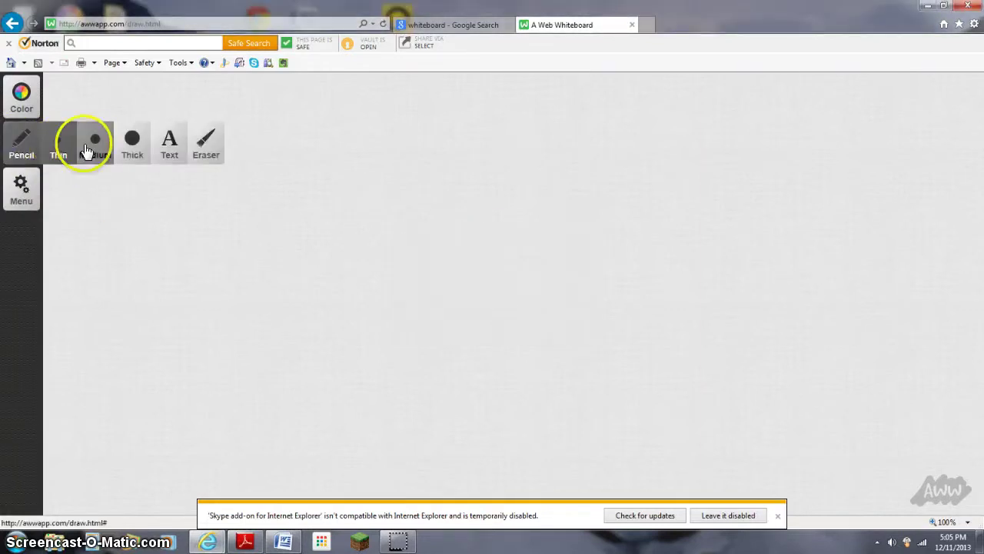
mouse_move(339, 225)
left_mouse_down()
mouse_move(400, 235)
mouse_move(375, 219)
left_mouse_up()
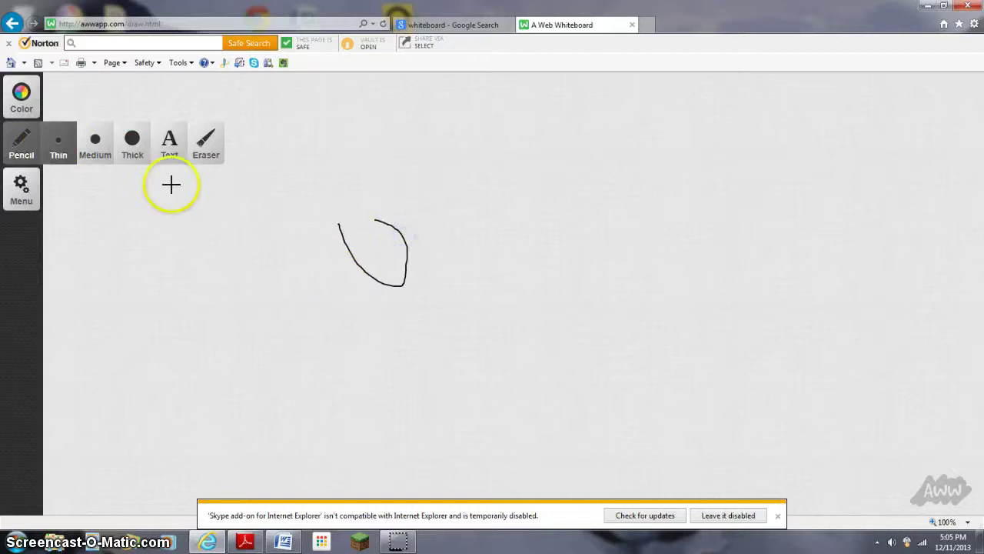
left_click(341, 229)
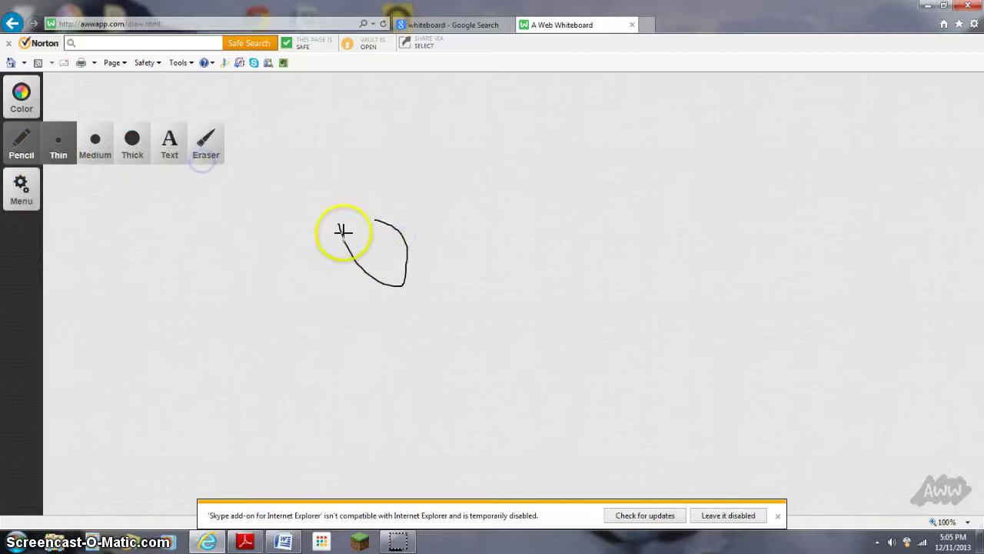
left_click_drag(387, 265, 390, 255)
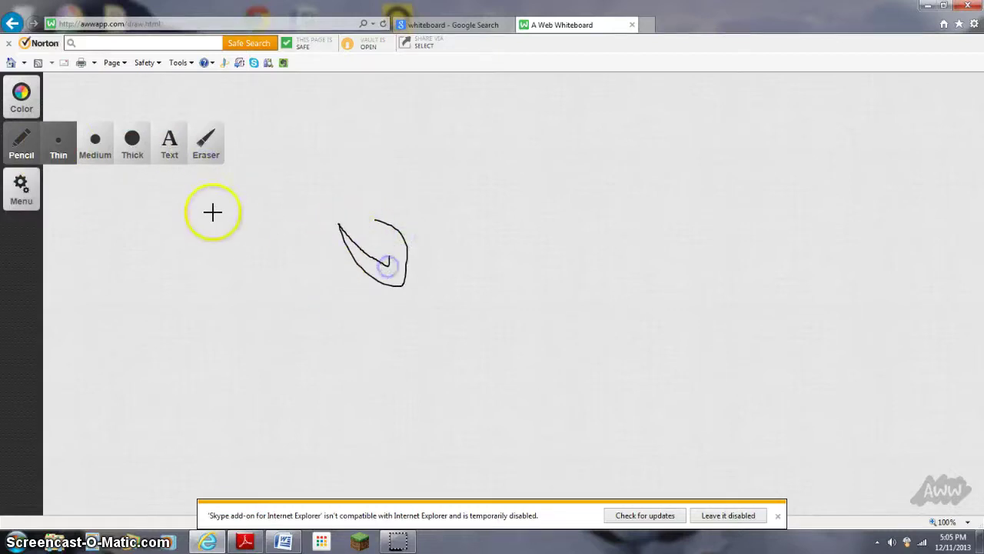
left_click(202, 148)
left_click_drag(336, 230, 343, 236)
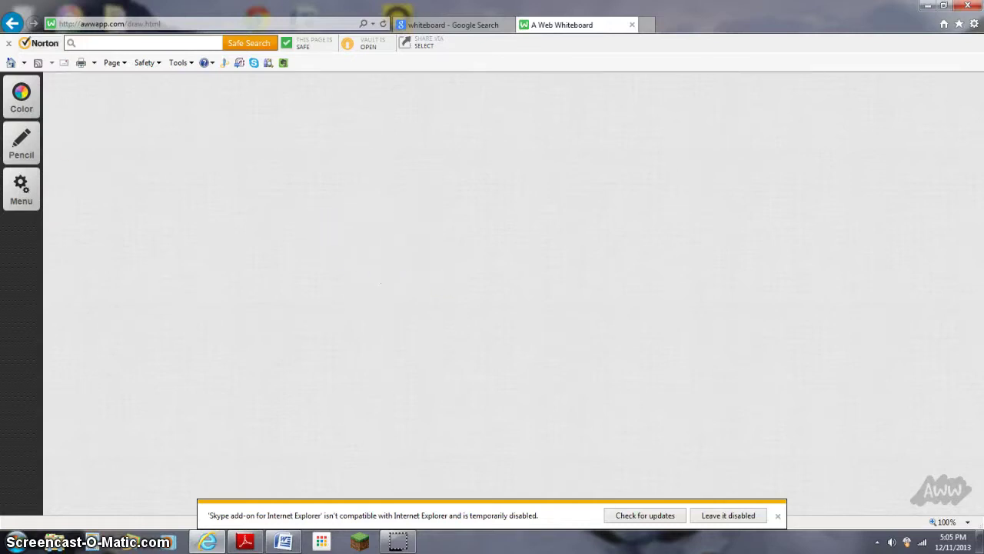
Draw a large loop with the Medium pen, then clear the board
left_click(22, 142)
left_click(73, 153)
left_click_drag(349, 205, 173, 254)
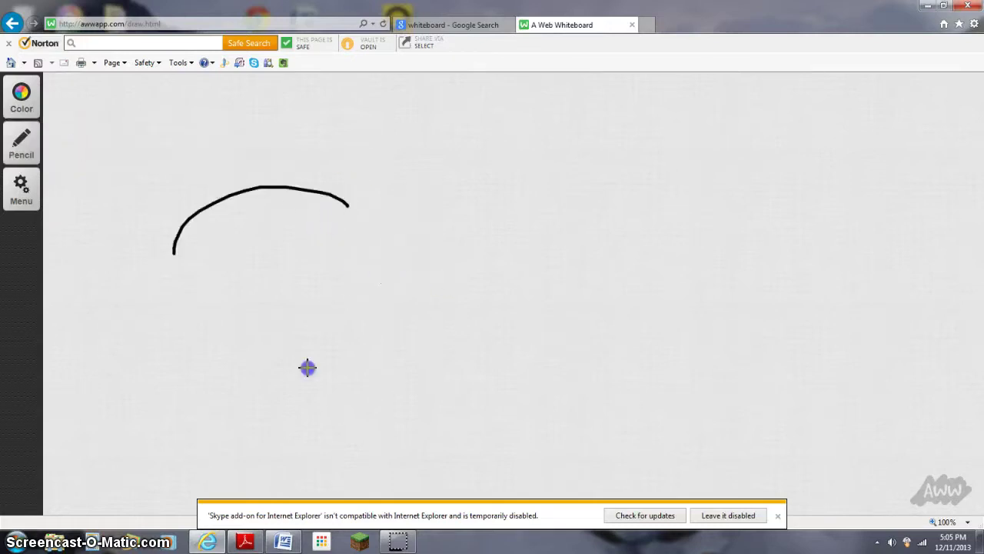
left_click_drag(308, 367, 548, 142)
left_click(21, 147)
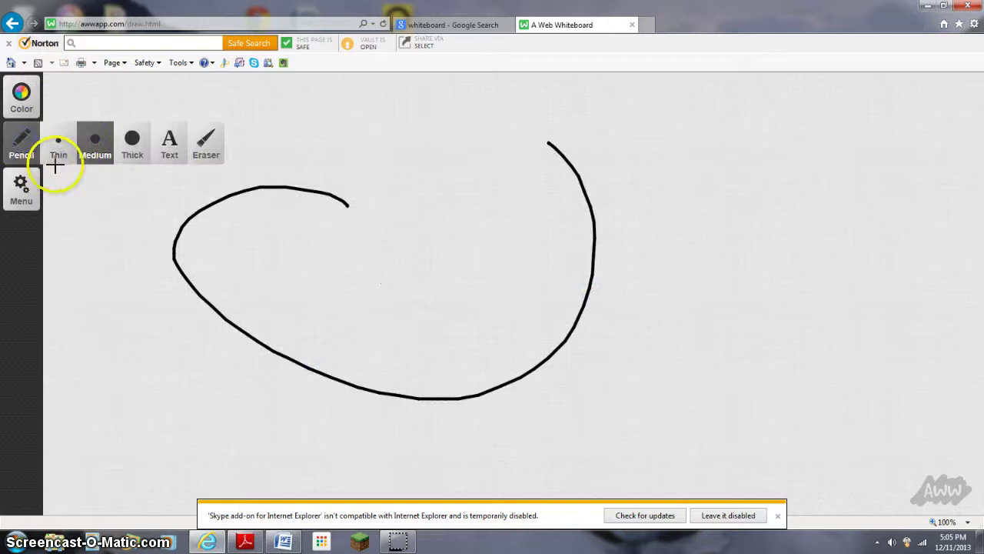
left_click(21, 191)
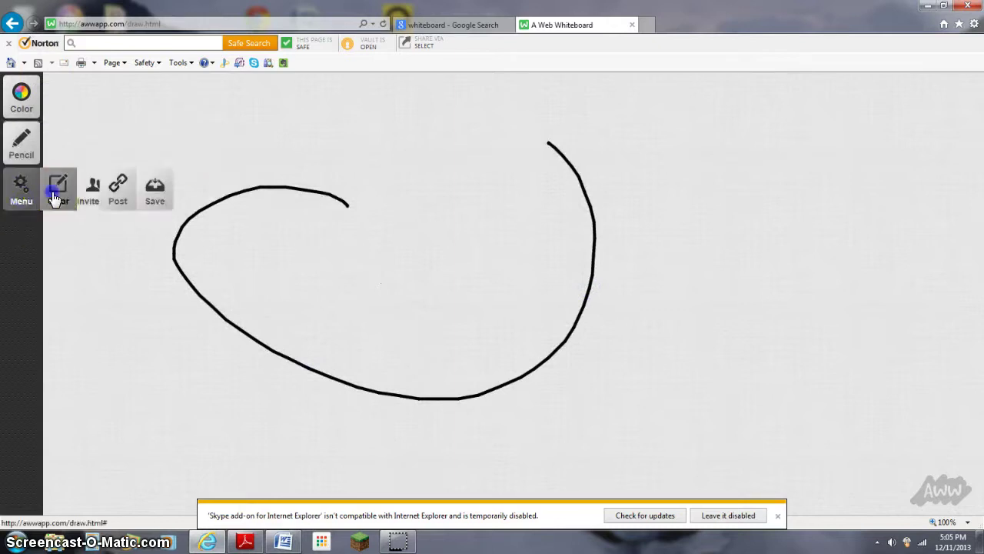
left_click(53, 198)
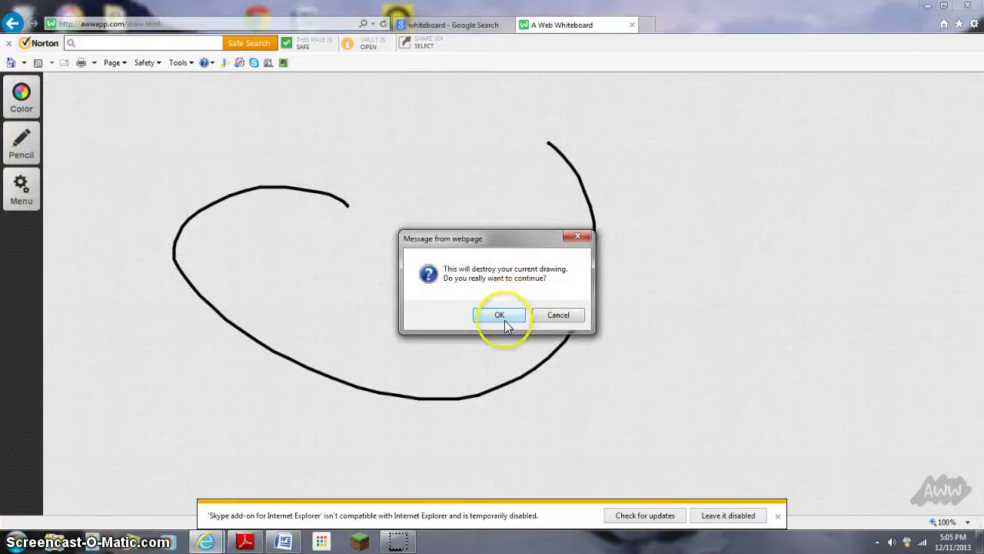
left_click(501, 315)
Draw a sweeping arc with the Thick pen, then clear the board again
left_click(22, 144)
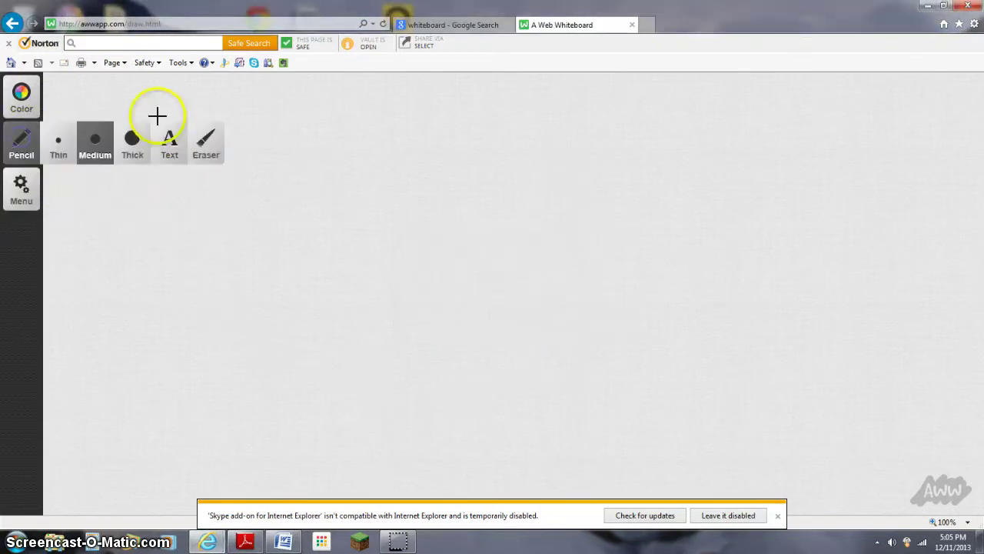
left_click(141, 158)
mouse_move(269, 164)
left_mouse_down()
mouse_move(586, 207)
mouse_move(676, 499)
left_mouse_up()
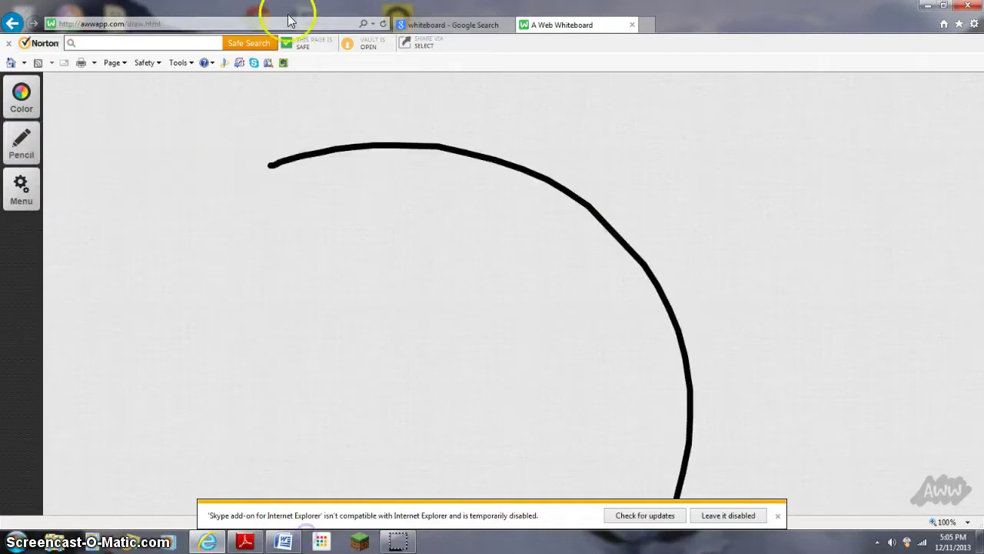
left_click(19, 151)
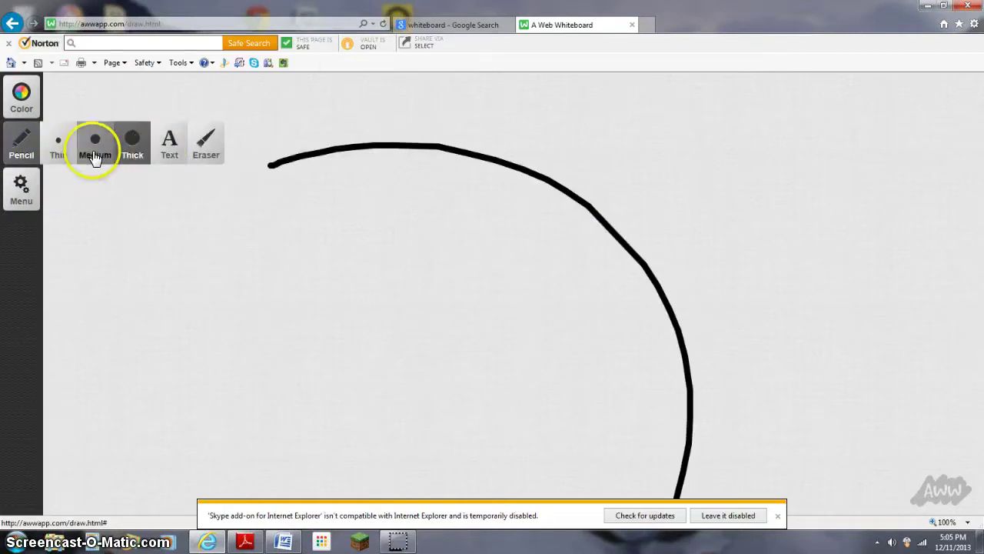
left_click(19, 143)
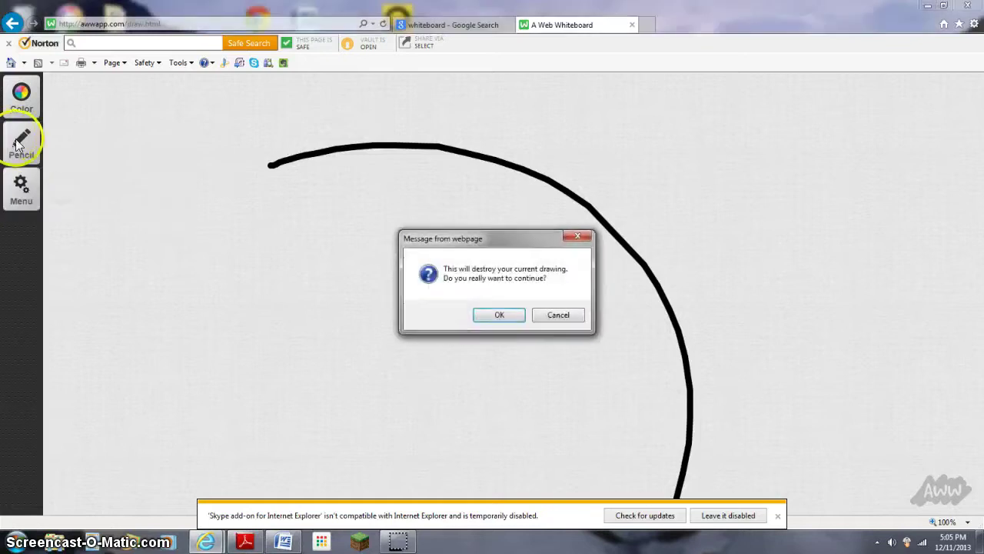
left_click(499, 313)
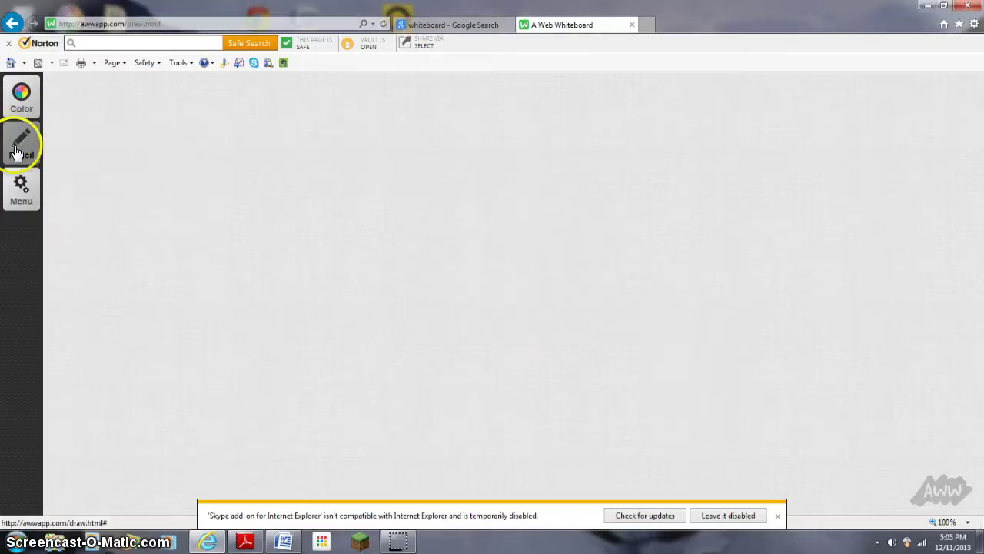
Add the text 'see ya youtube bye' near the upper centre of the canvas
left_click(23, 138)
left_click(169, 143)
left_click(308, 157)
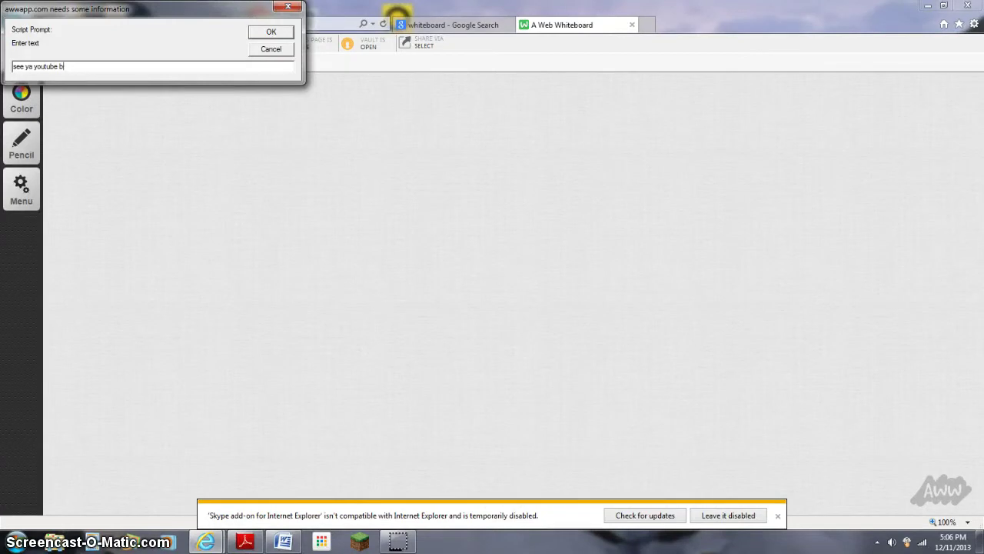
key("Return")
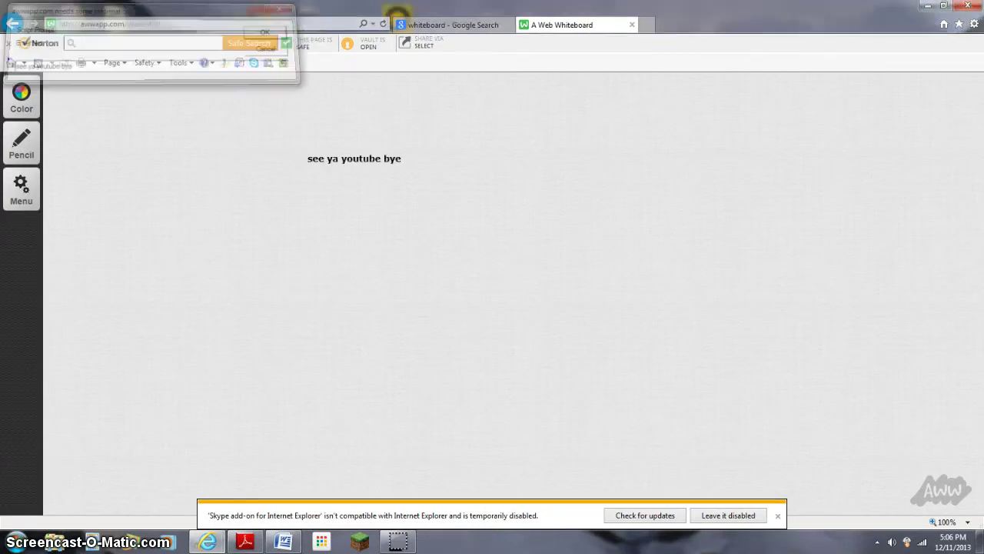